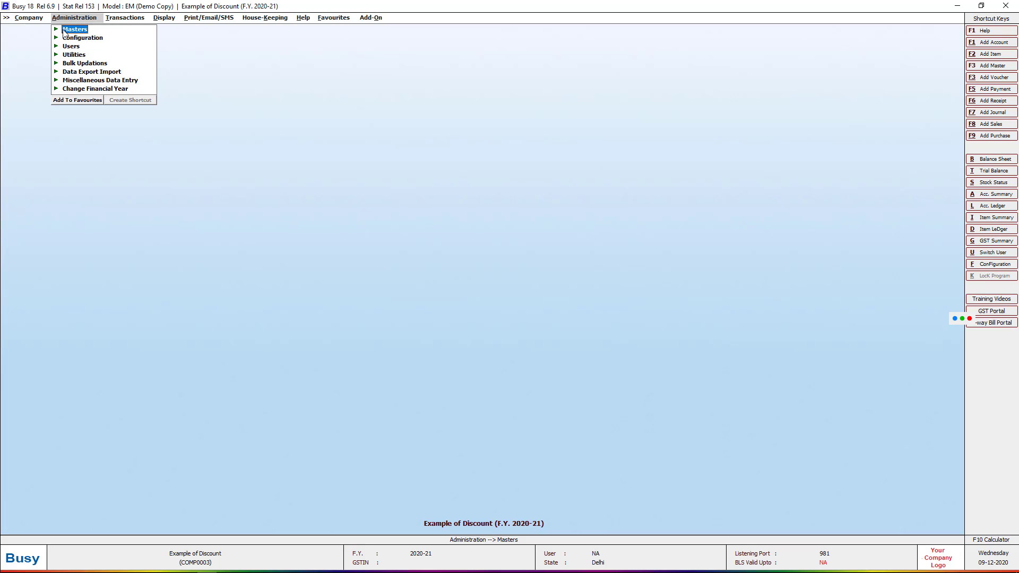
- Open the voucher configuration of the Main series for purchase vouchers
left_click(60, 39)
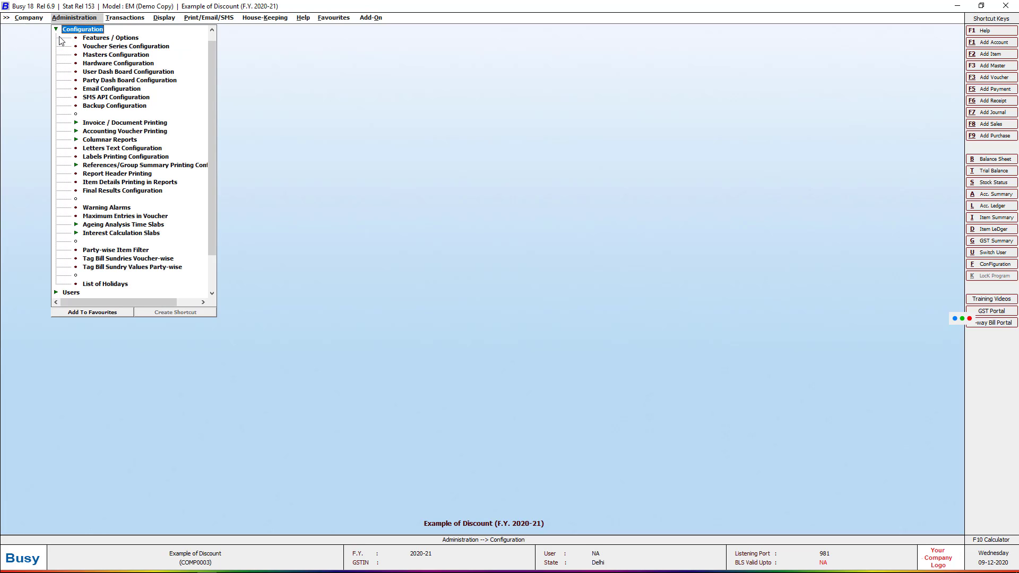
left_click(104, 47)
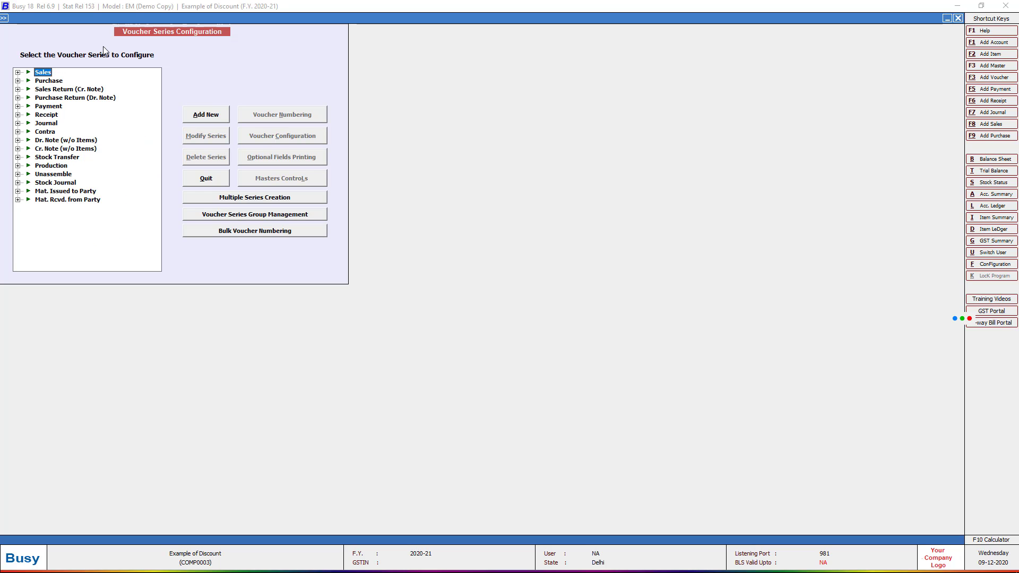
left_click(17, 81)
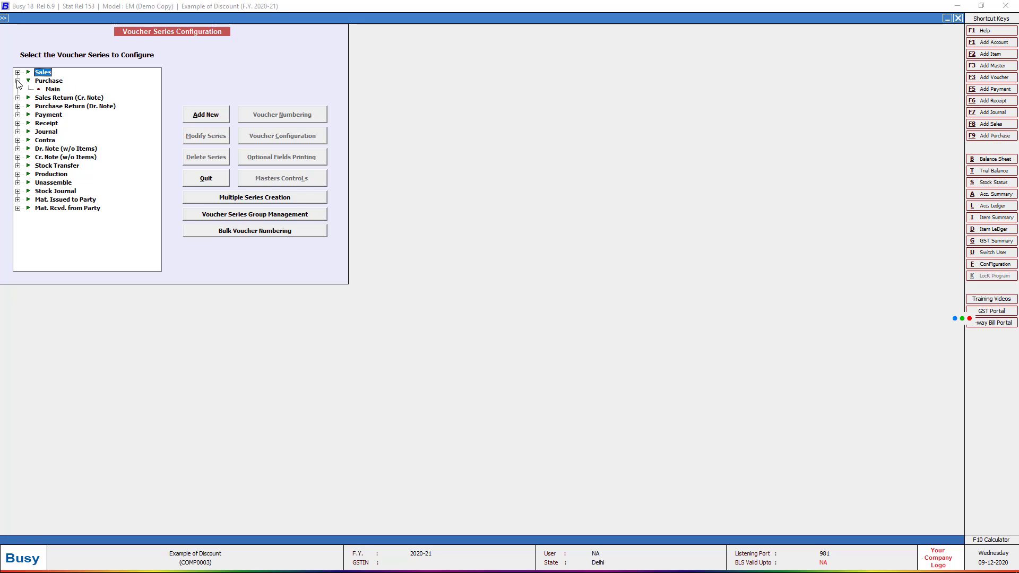
left_click(58, 91)
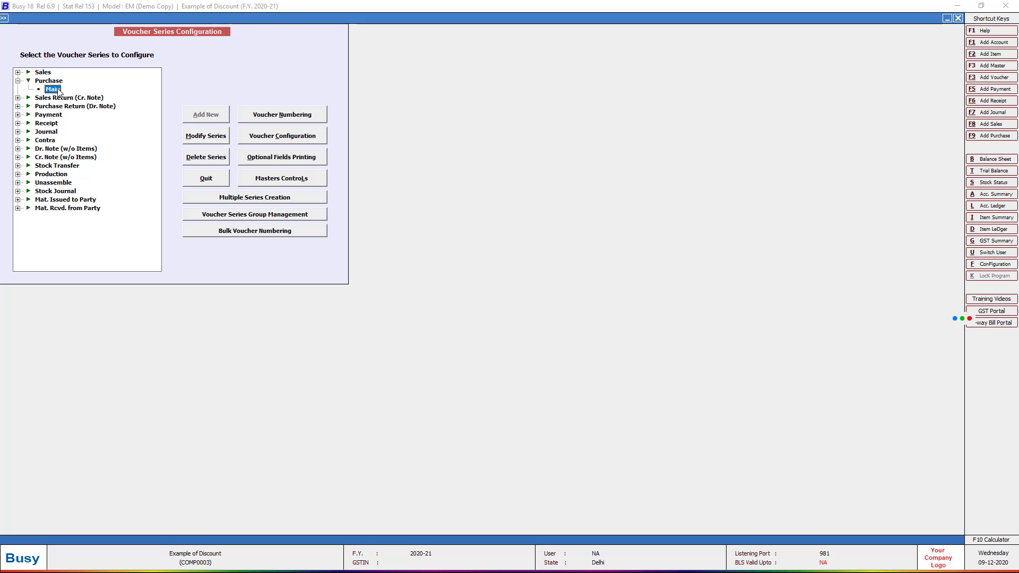
left_click(313, 141)
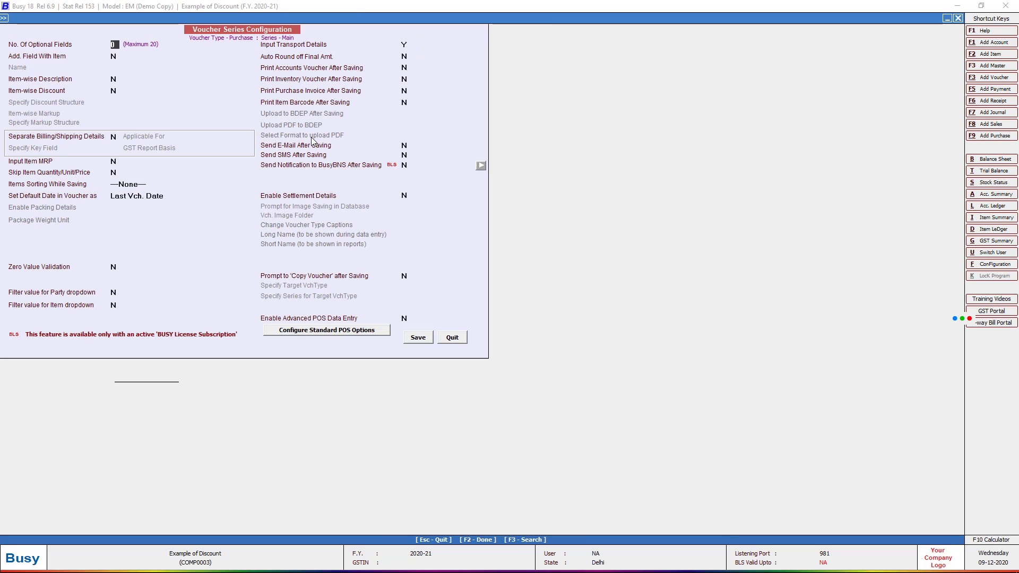
- Enable item-wise discount for the purchase series with the structure Simple Discount % of Amount and save the configuration
left_click(113, 91)
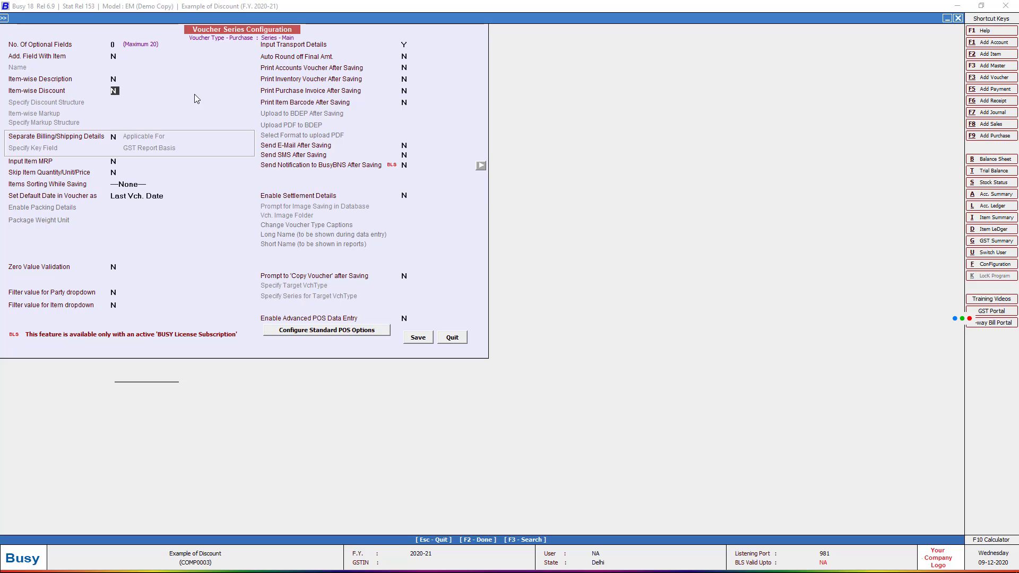
key("y")
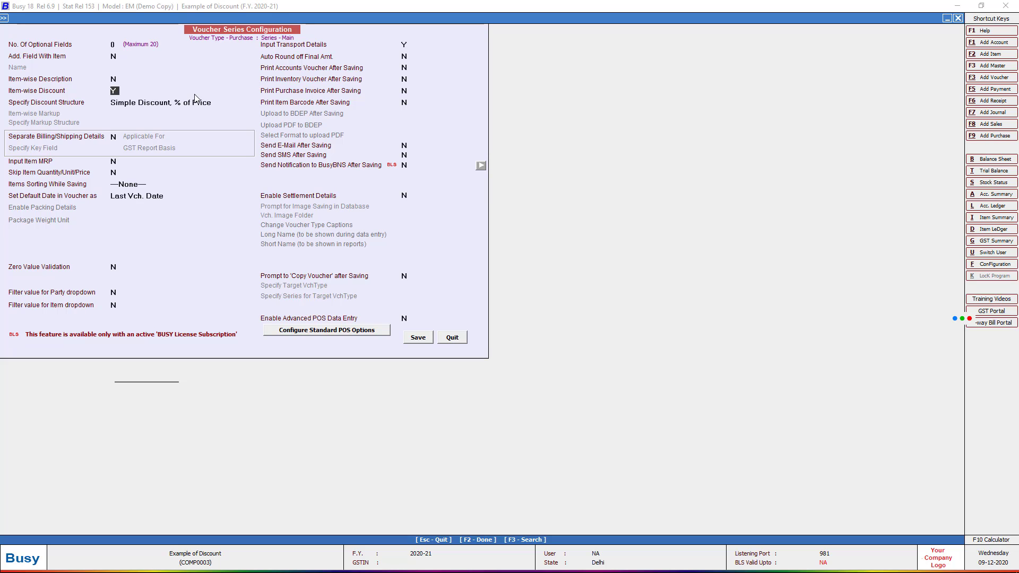
key("Return")
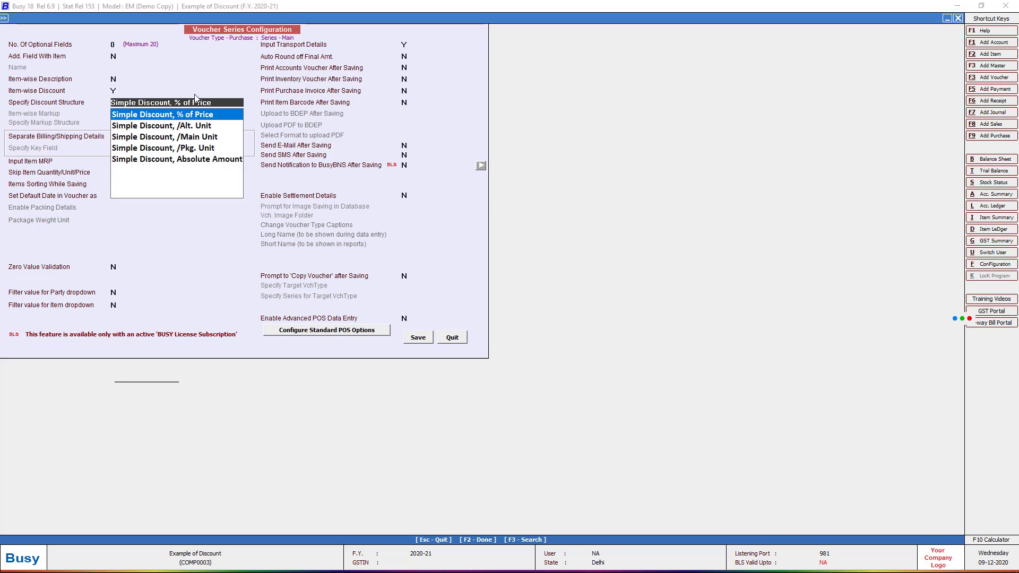
key("BackSpace")
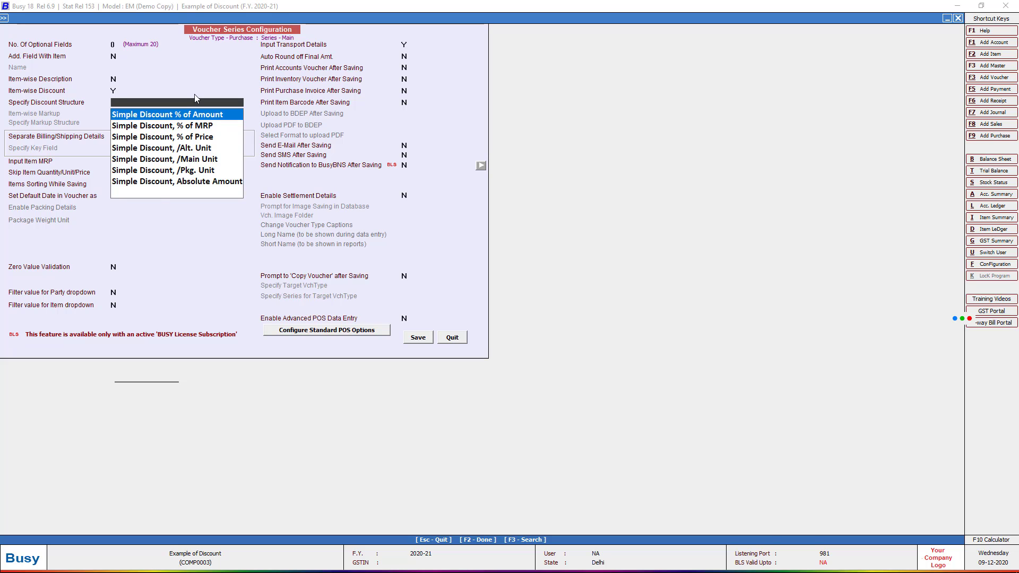
key("Return")
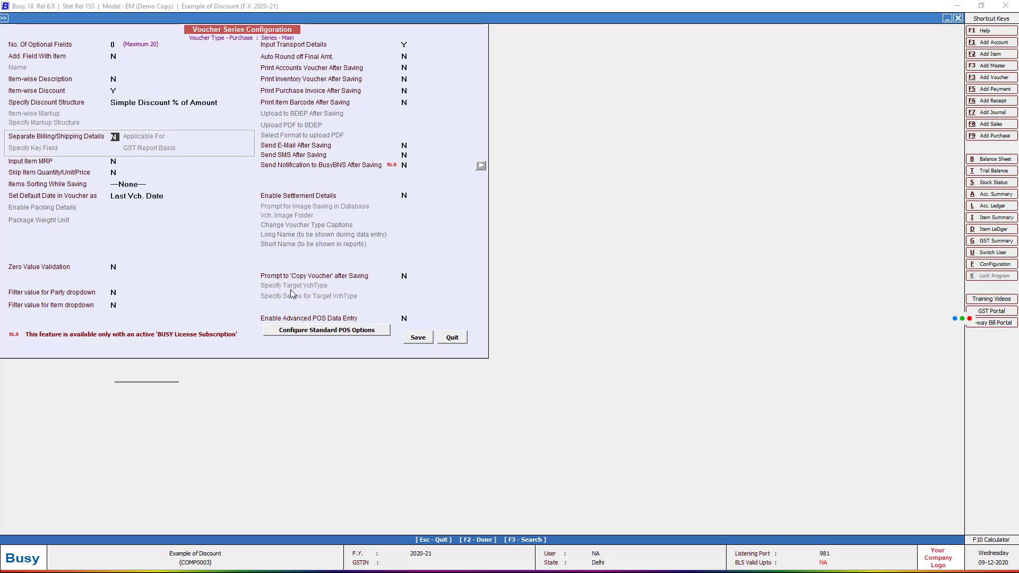
left_click(419, 338)
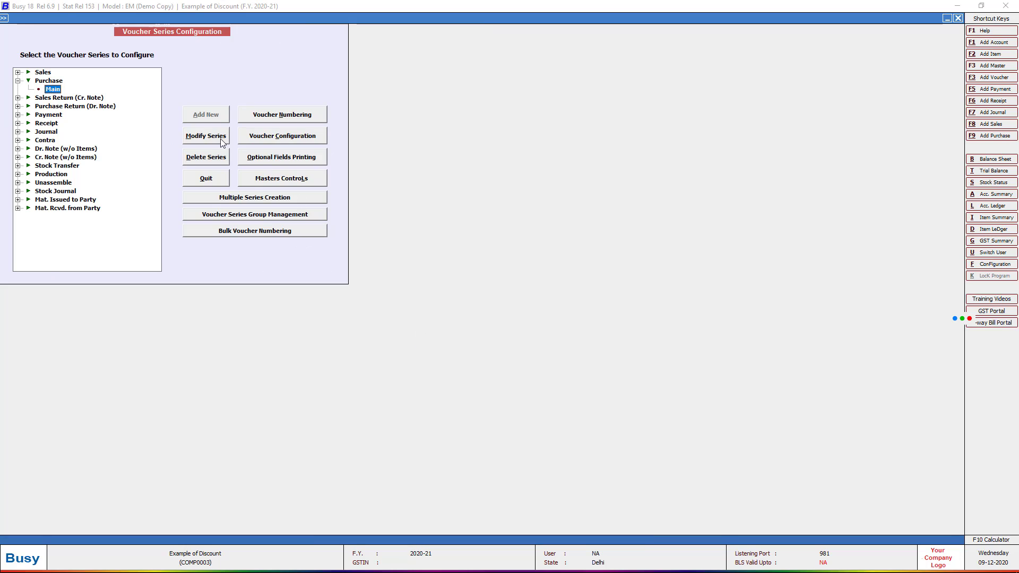
- Enable item-wise discount in the voucher configuration of the Main series for sales vouchers
left_click(17, 72)
left_click(52, 81)
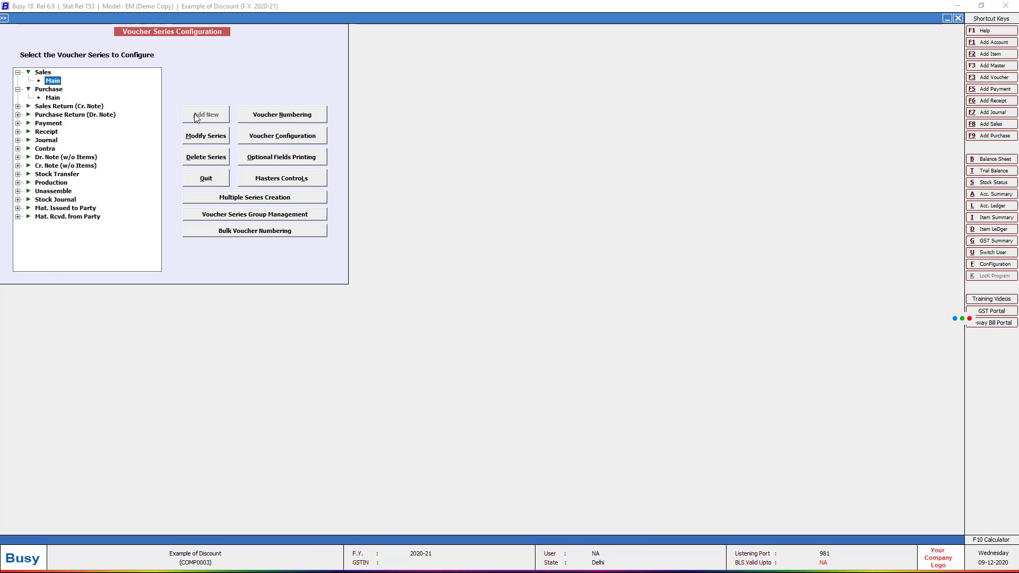
left_click(279, 137)
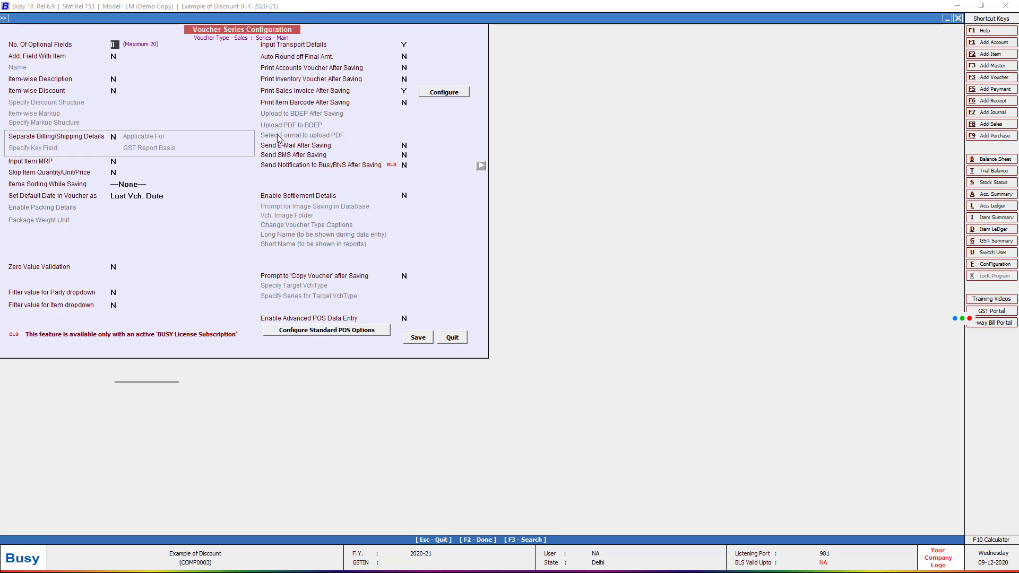
left_click(116, 91)
key("y")
- Set the sales discount structure to Simple Discount, /Alt. Unit, save it and leave the voucher series configuration
key("Return")
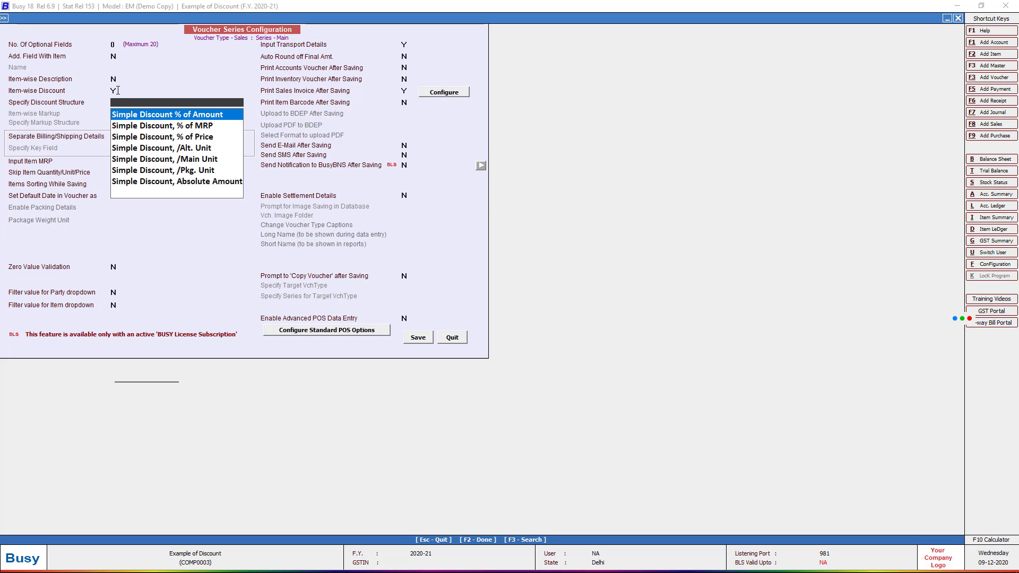
key("Down")
key("Down")
key("Down")
key("Down")
key("Up")
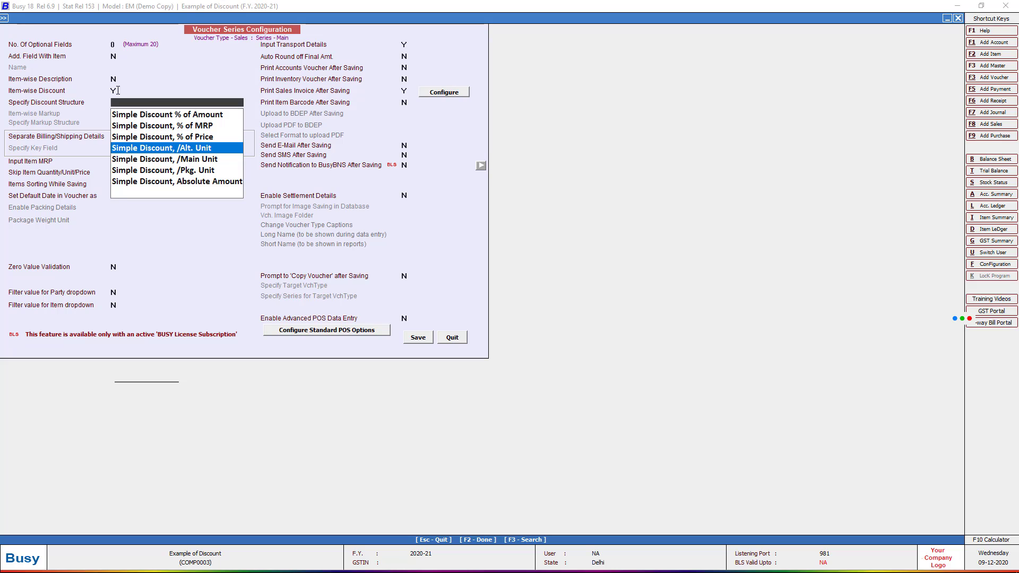
key("Return")
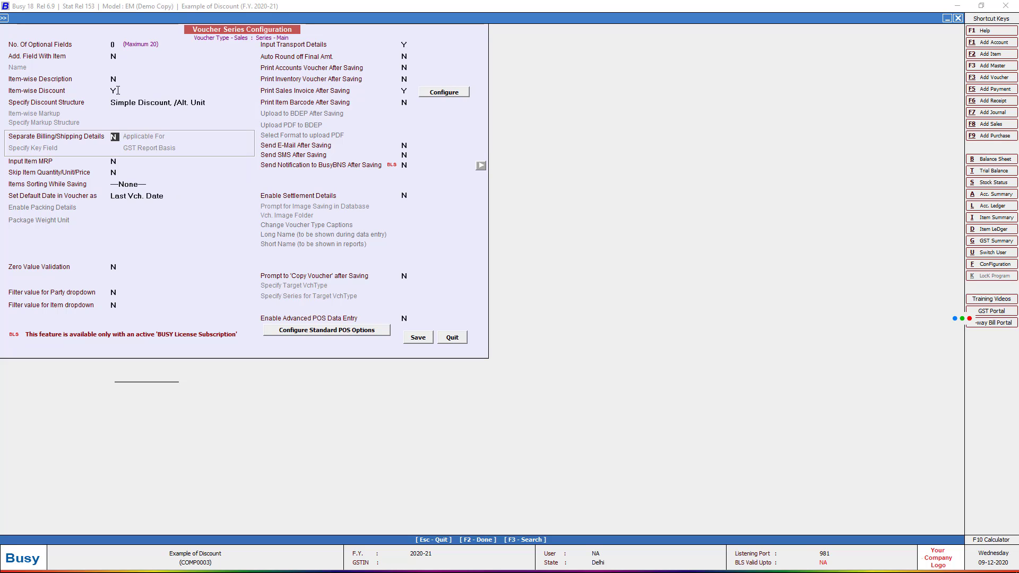
left_click(417, 337)
key("Escape")
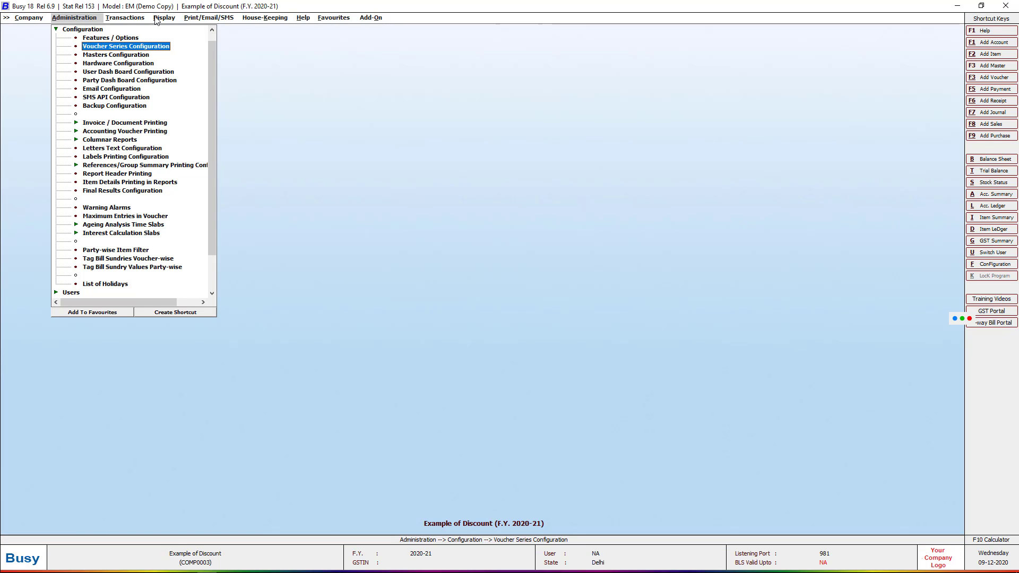
- Start a new purchase voucher in the Main series dated 01-04-2020
left_click(139, 19)
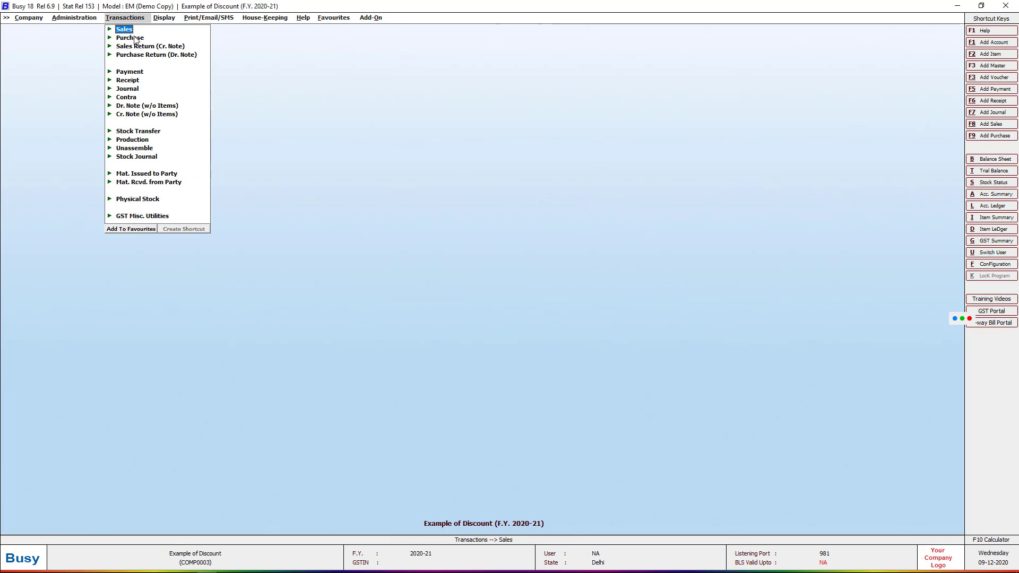
left_click(135, 39)
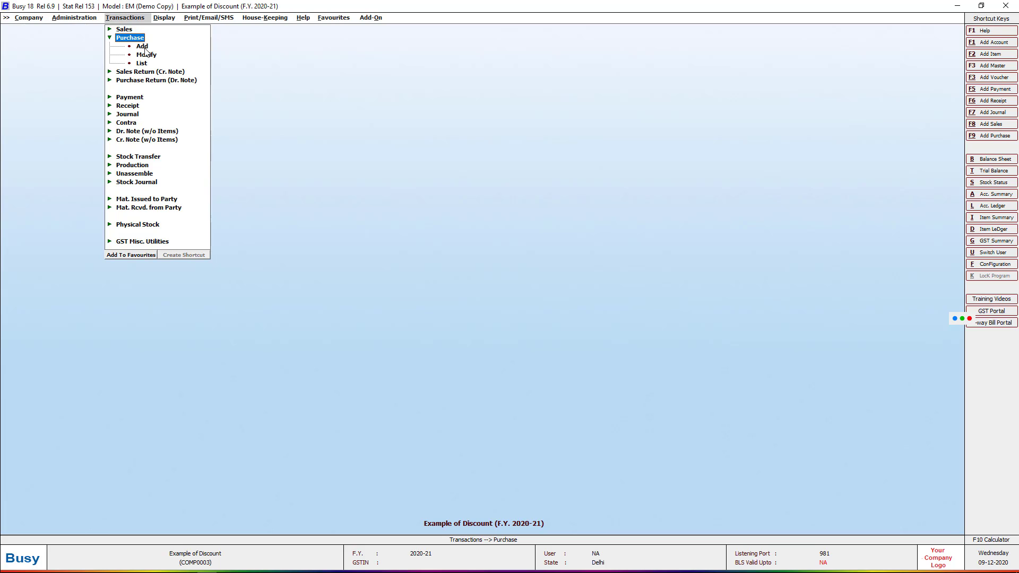
double_click(145, 48)
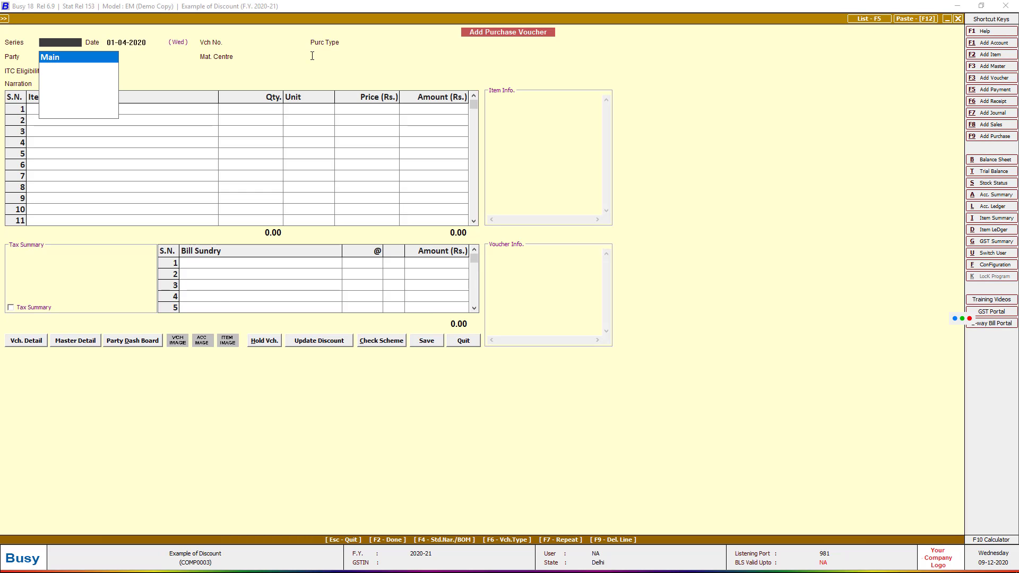
key("Return")
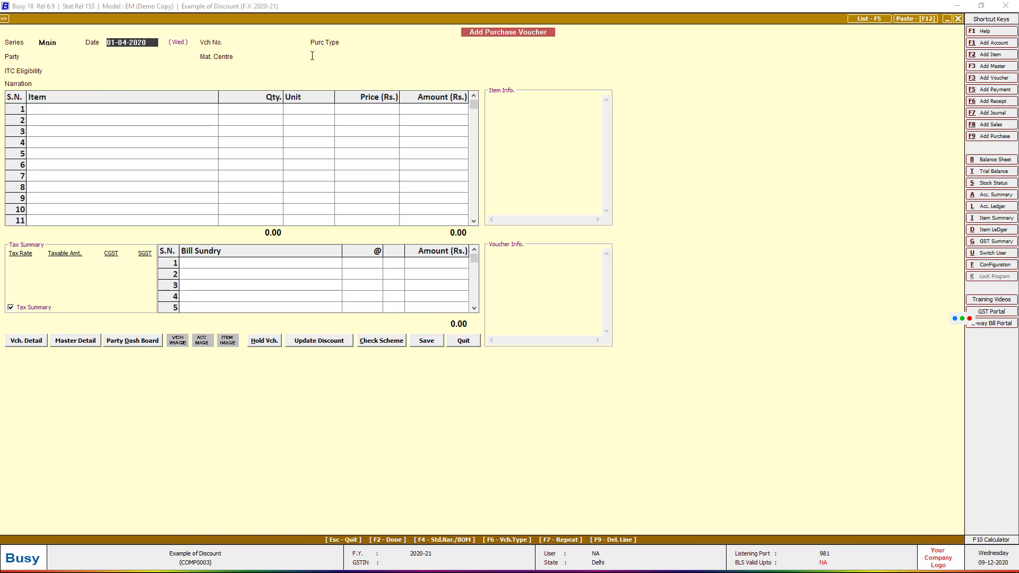
key("Return")
key("Return")
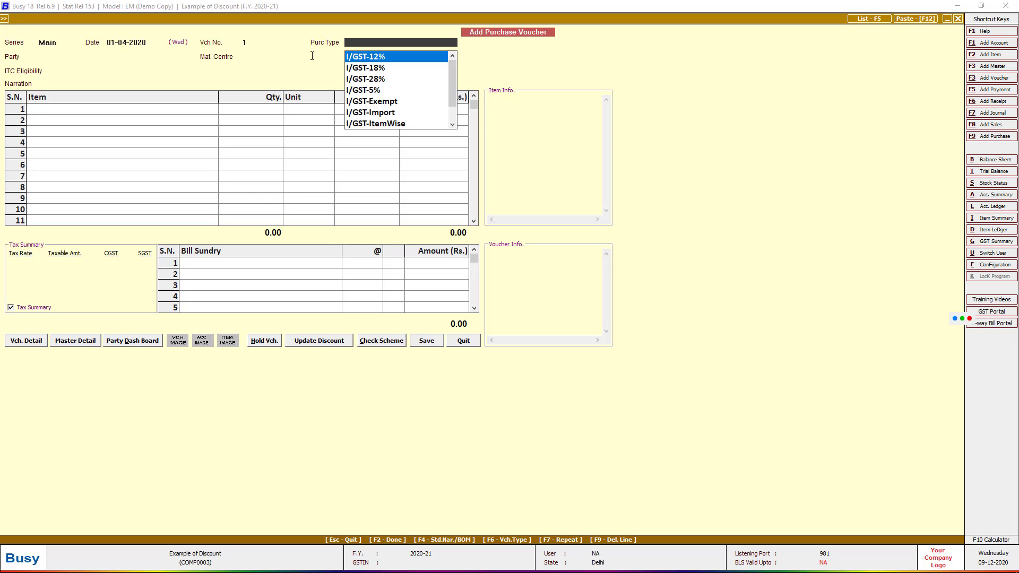
- Set the voucher's purchase type to L/GST-5%
type("l")
key("Down")
key("Down")
key("Down")
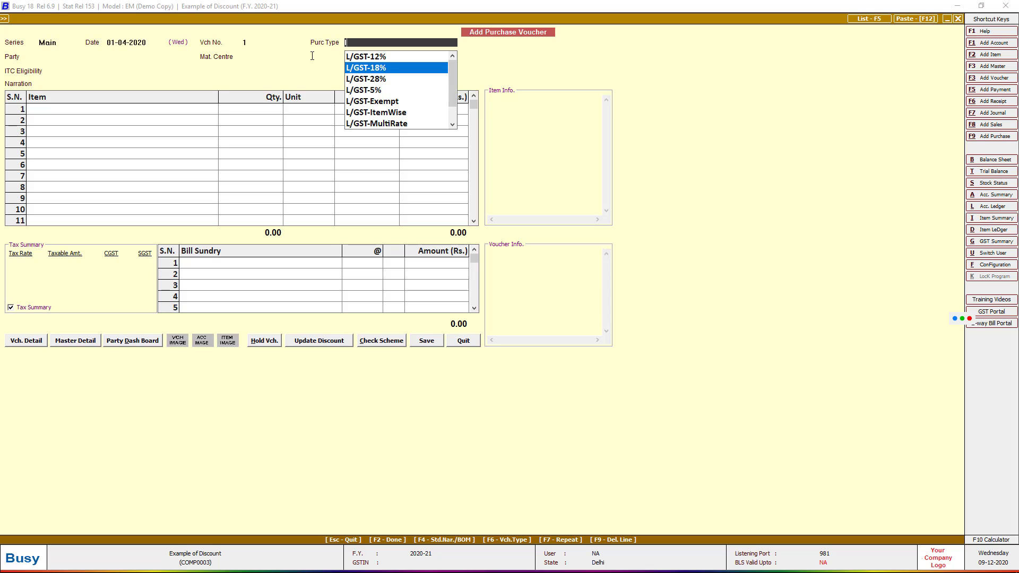
key("Return")
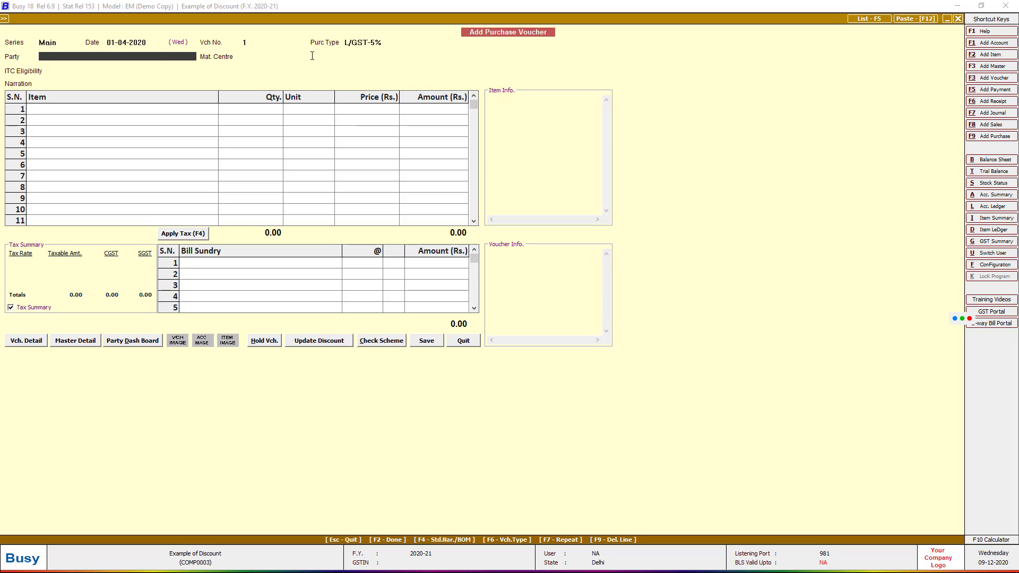
- Create a new party account from the voucher with the supplier's name, under the group Sundry Creditors
key("F3")
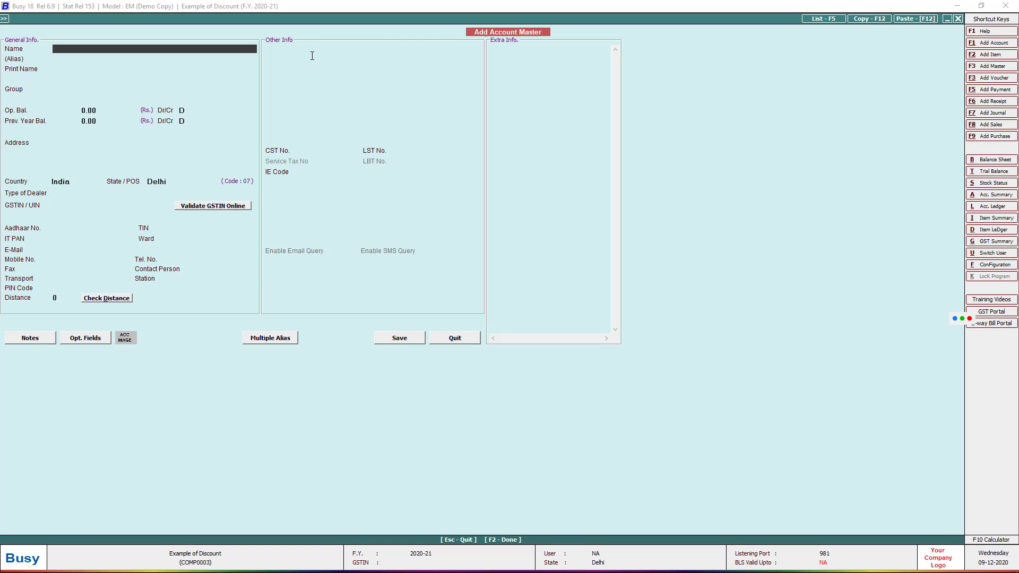
type("Inder")
key("Return")
key("Return")
key("Return")
type("su")
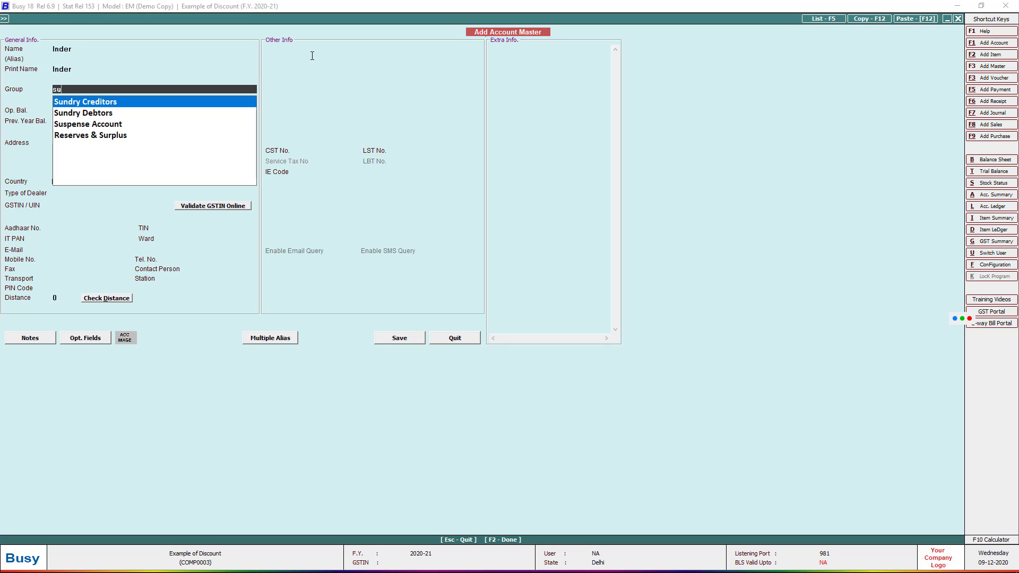
key("Return")
key("Return")
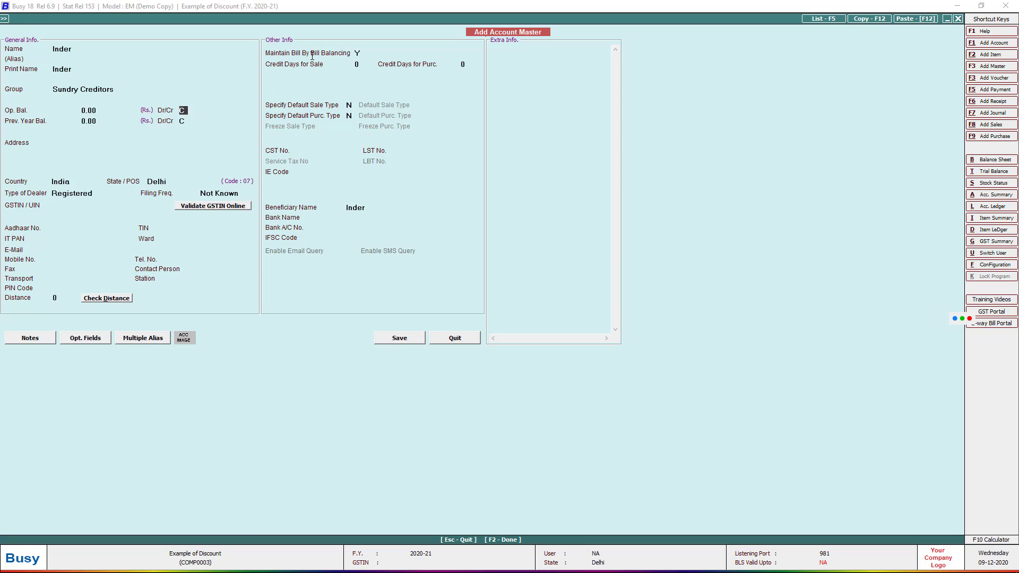
- Keep the default balances and Registered dealer type, enter the supplier's GSTIN and save the account
key("Return")
key("Return")
key("Return")
key("Return")
key("Return")
key("Return")
key("Return")
key("Return")
key("Return")
key("Return")
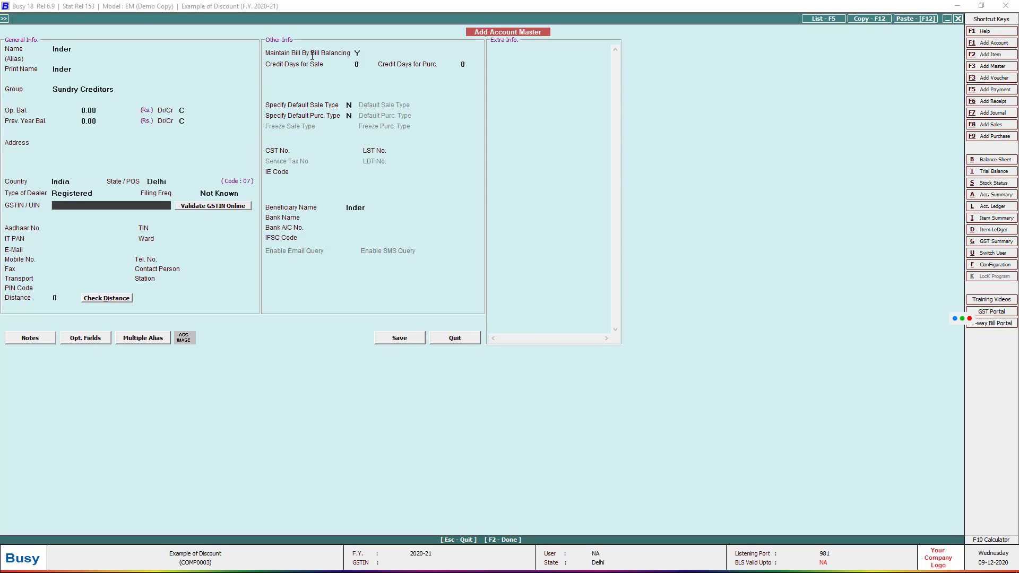
type("07ABCDE1234F1Z2")
key("F2")
left_click(529, 314)
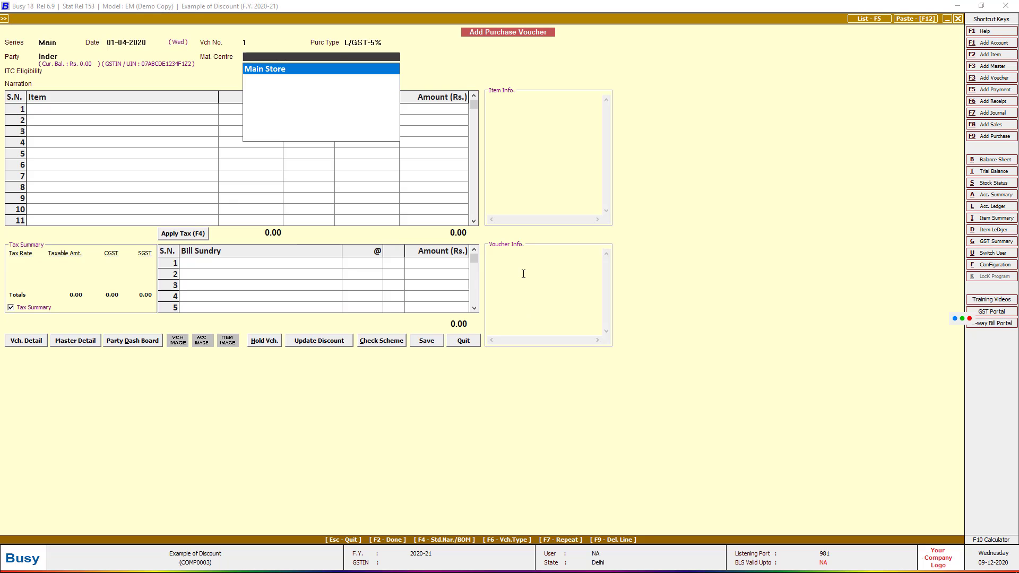
- Set the voucher's material centre to Main Store and ITC eligibility to Input Goods/Services, leaving the narration blank
key("Return")
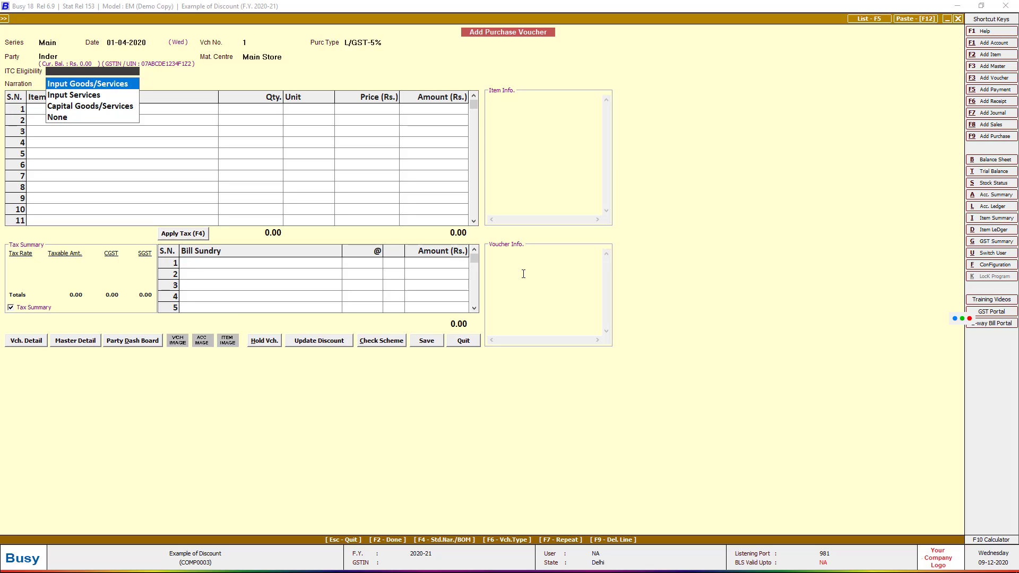
key("Return")
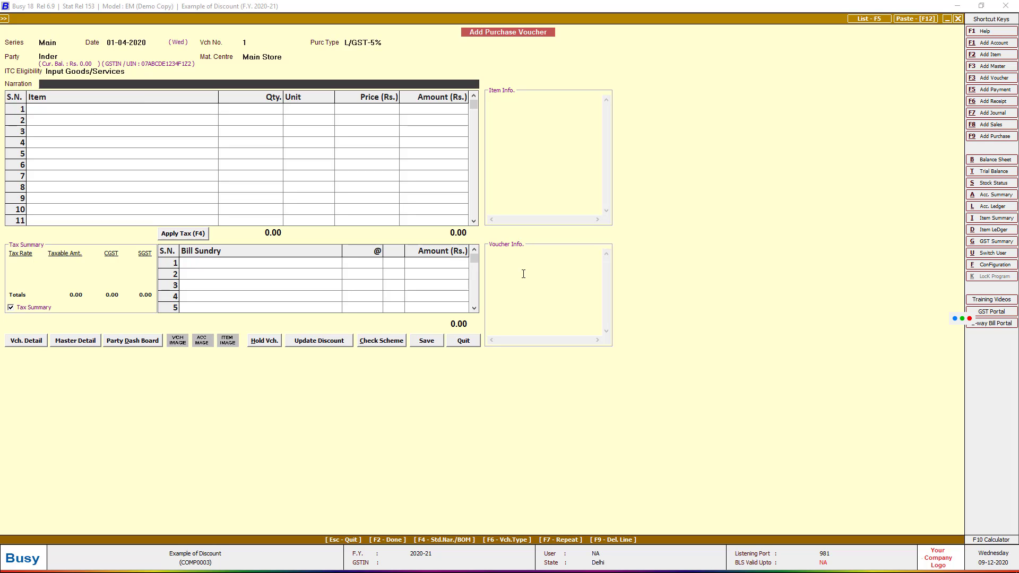
key("Return")
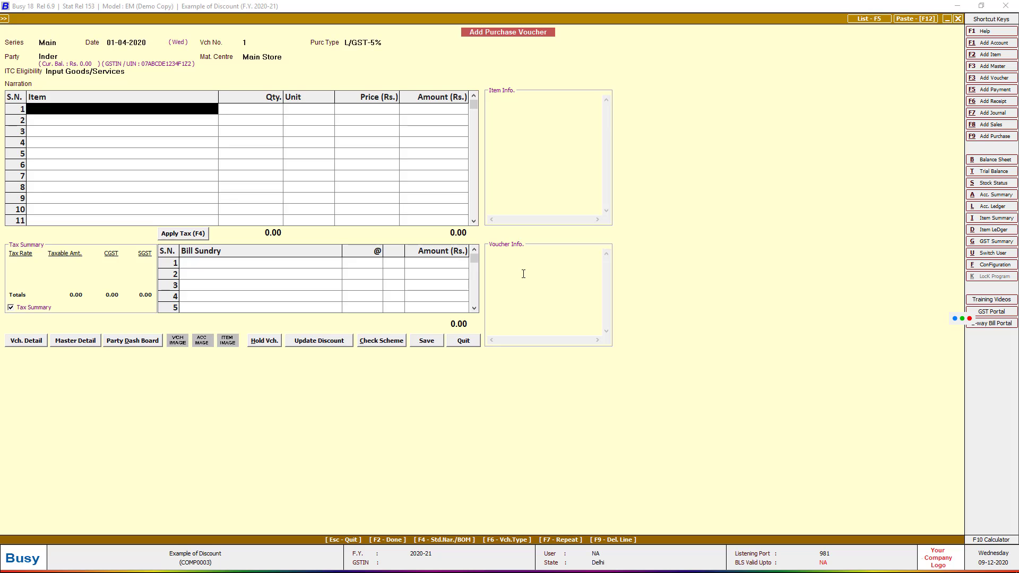
- Create a new item named Shirt Length from the purchase voucher, under group General with unit Metre
key("alt+f2")
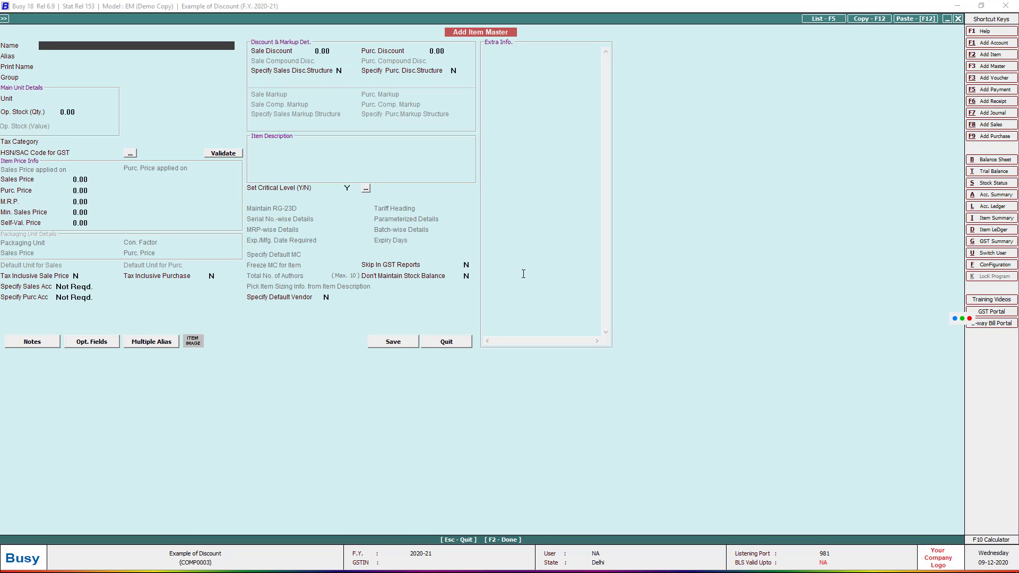
type("Shirt Length")
key("Return")
key("Return")
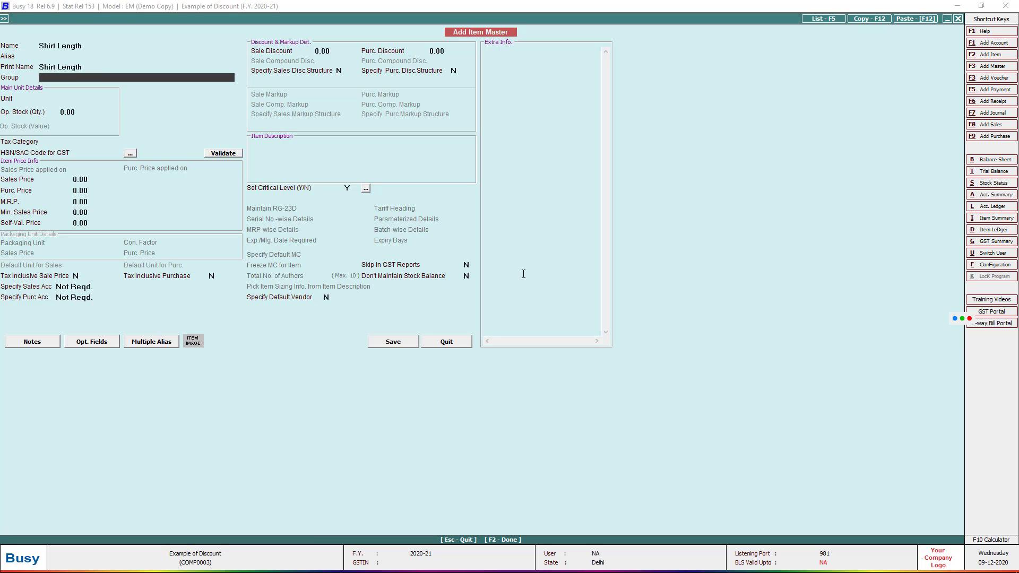
key("Return")
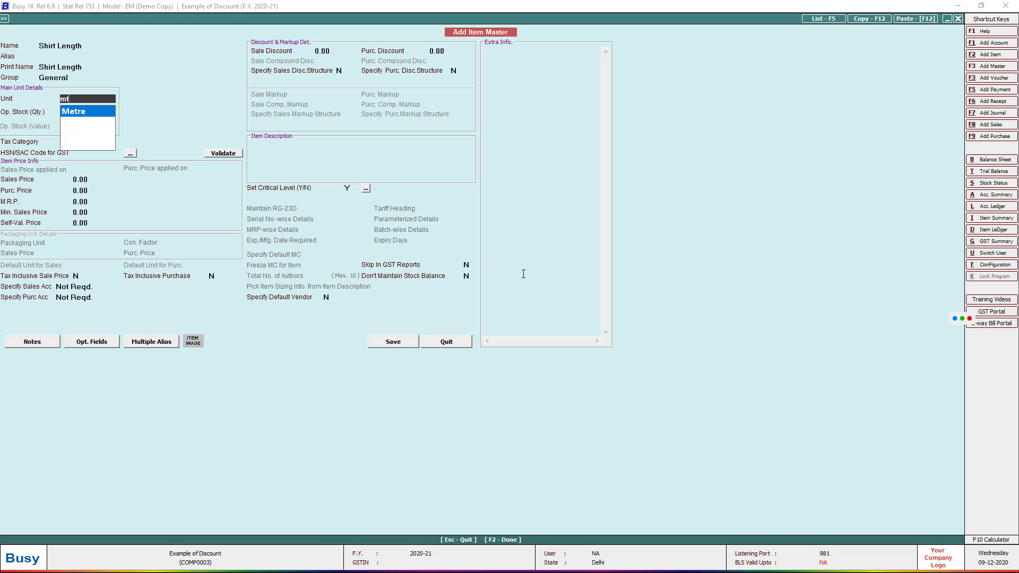
key("Return")
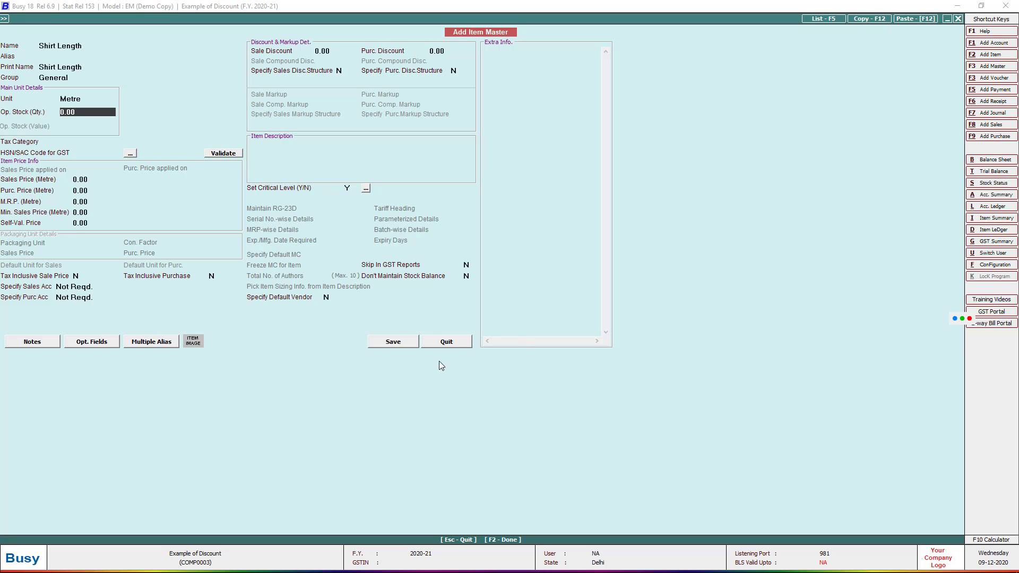
left_click(406, 342)
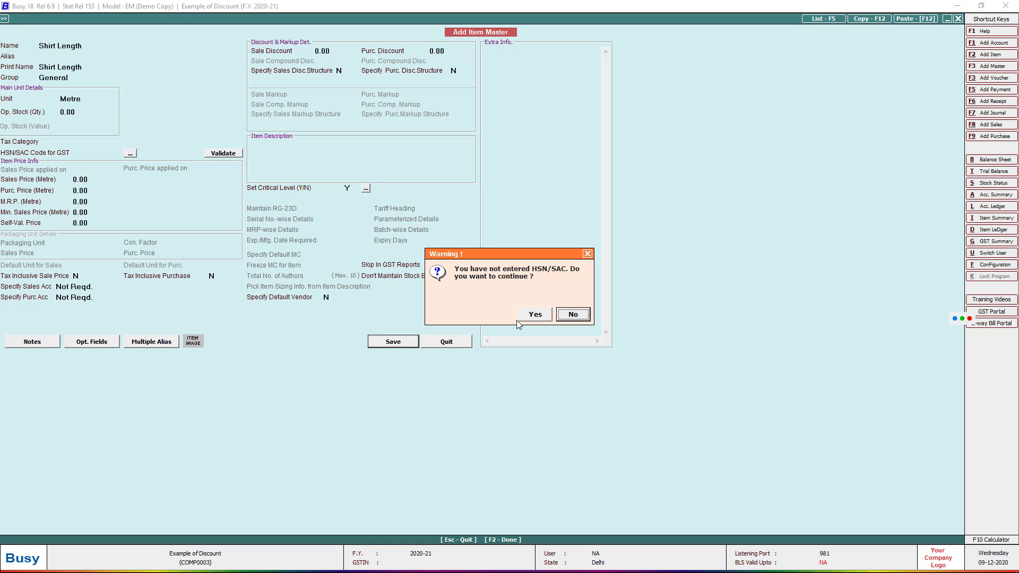
left_click(573, 315)
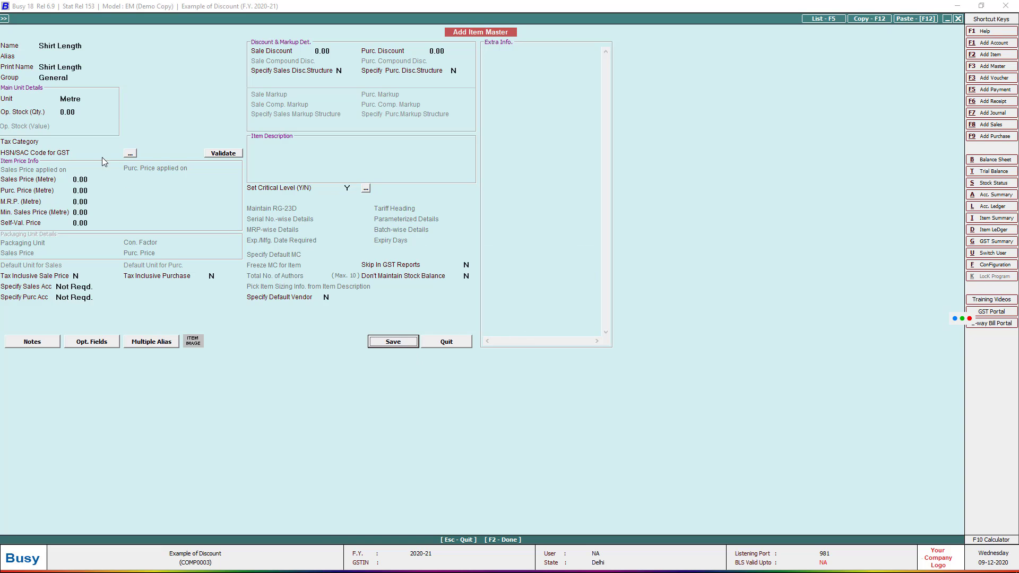
- Set the item's tax category to GST 5% and its HSN/SAC code to 1023, and save the item
left_click(83, 141)
key("Down")
key("Down")
key("Down")
key("Down")
key("Down")
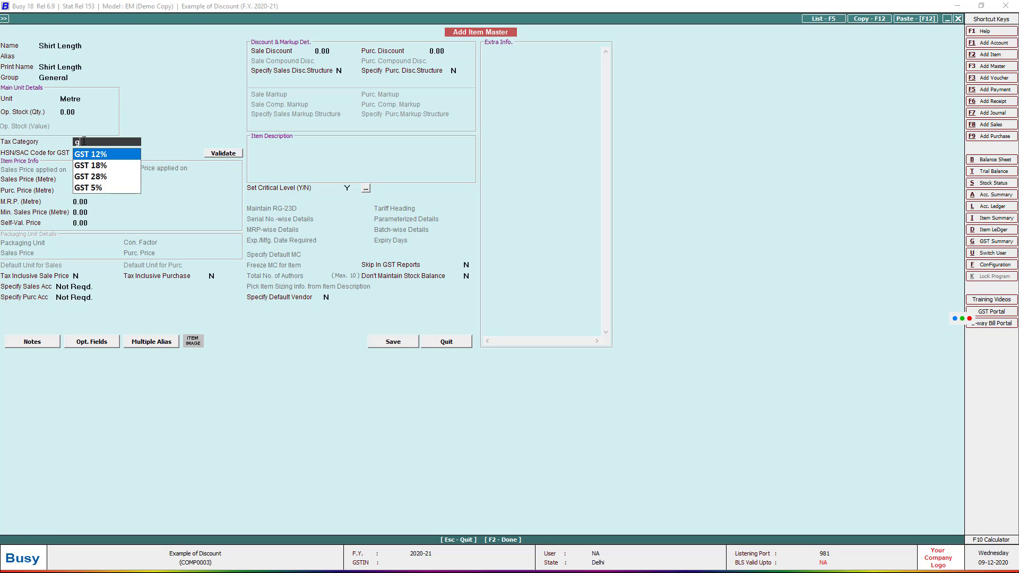
key("Return")
type("1023")
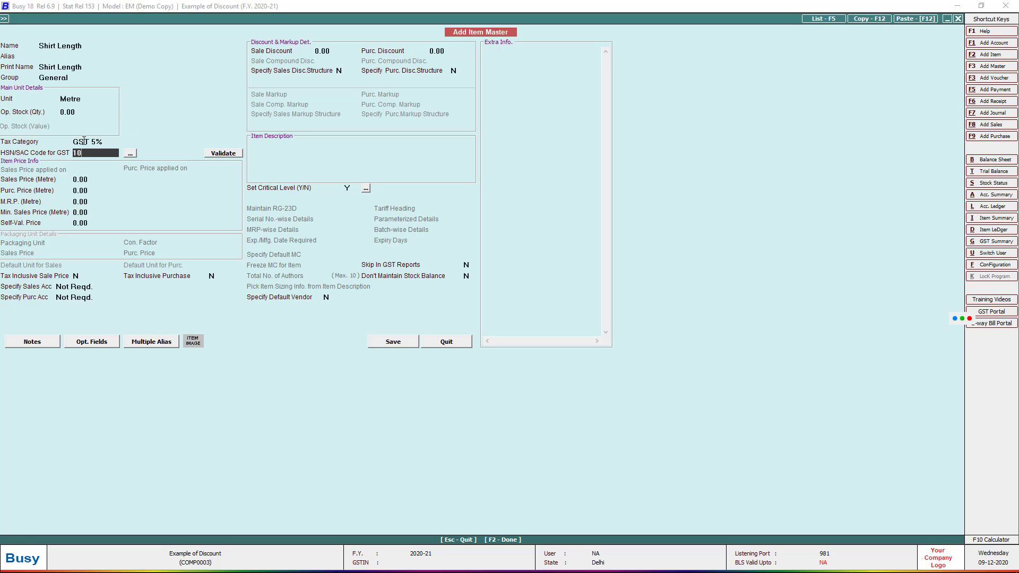
left_click(394, 343)
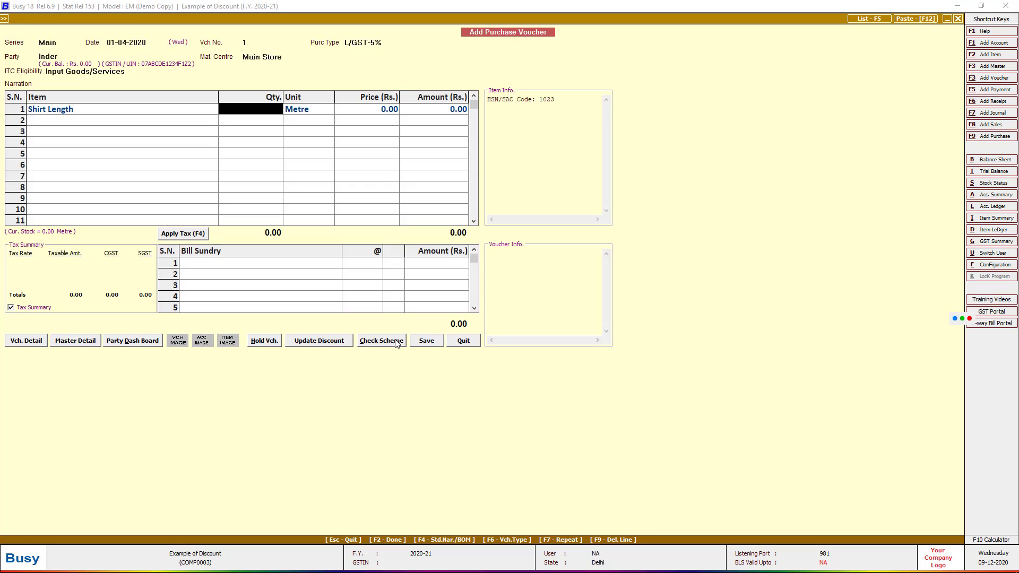
- Enter a quantity of 1000 metres for Shirt Length at a price of 20 per metre with a 5% discount
type("1000")
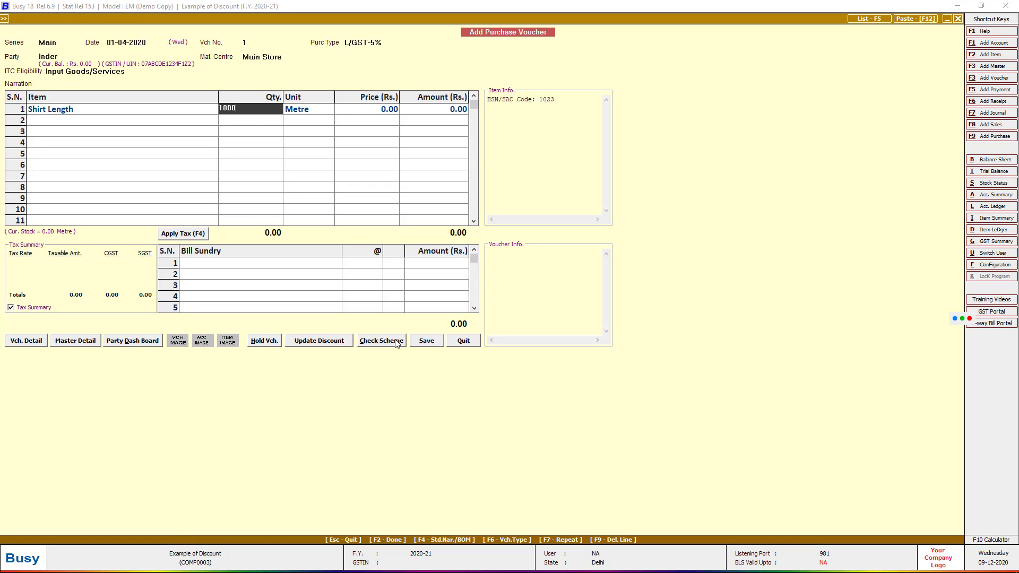
key("Return")
key("Return")
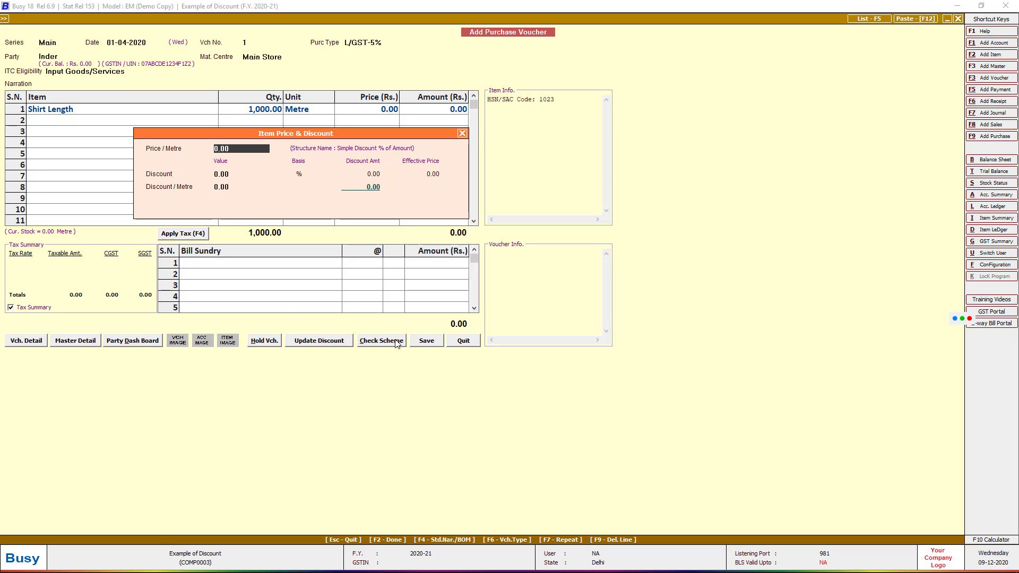
type("20")
key("Return")
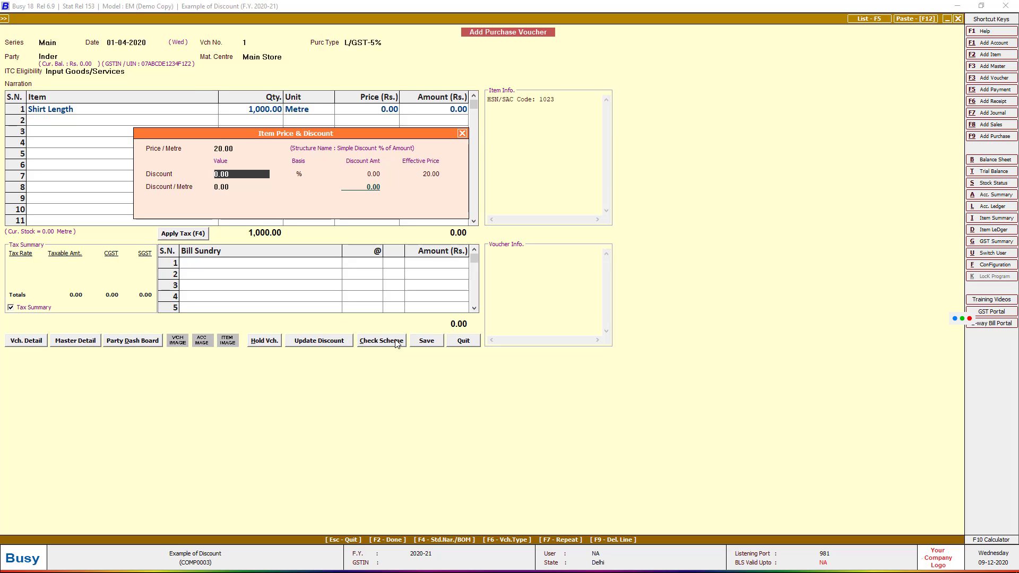
type("5")
key("Return")
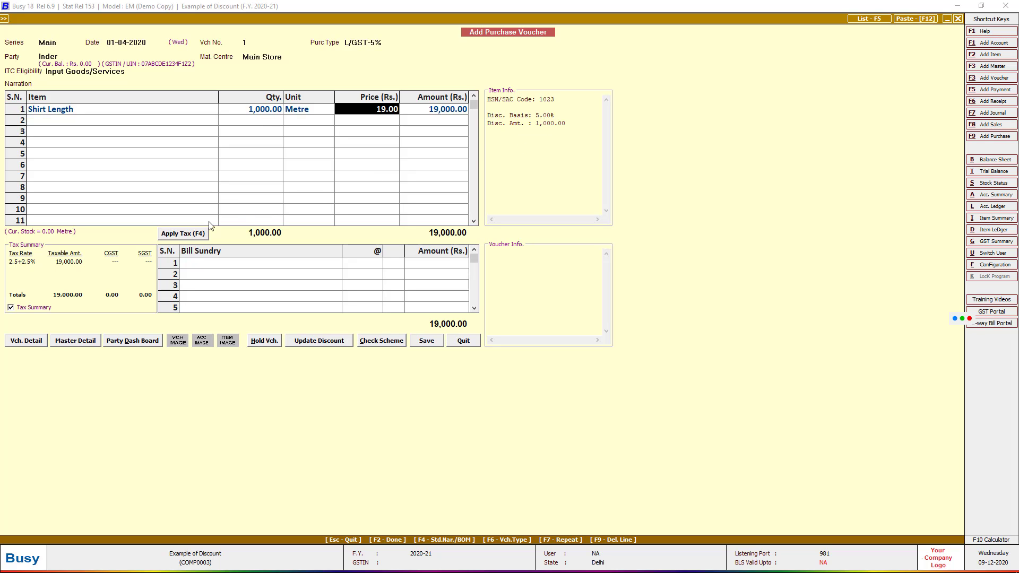
- Apply the GST to the purchase voucher and save it, accepting the new bill reference for the full amount
left_click(194, 234)
left_click(424, 342)
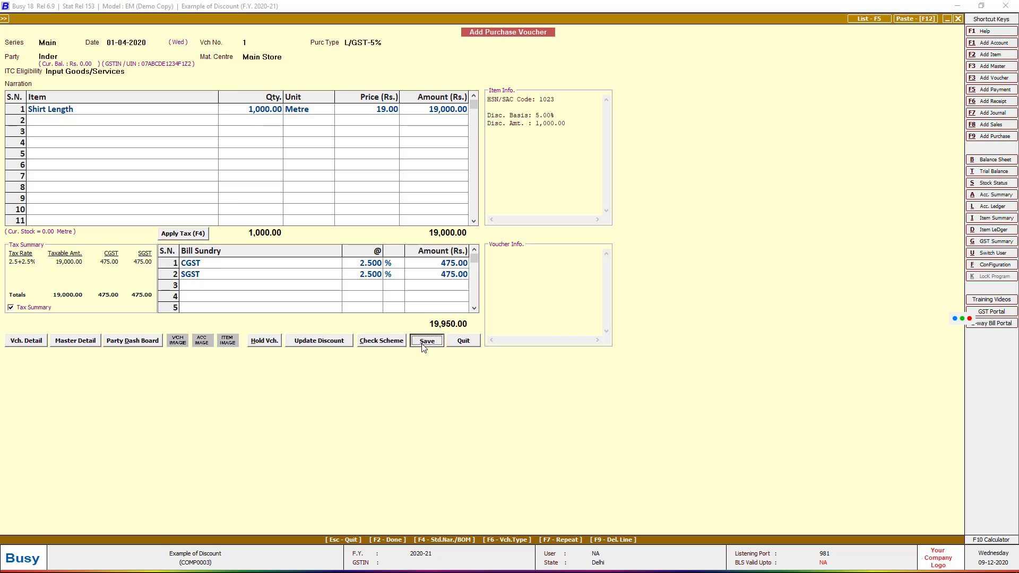
left_click(497, 329)
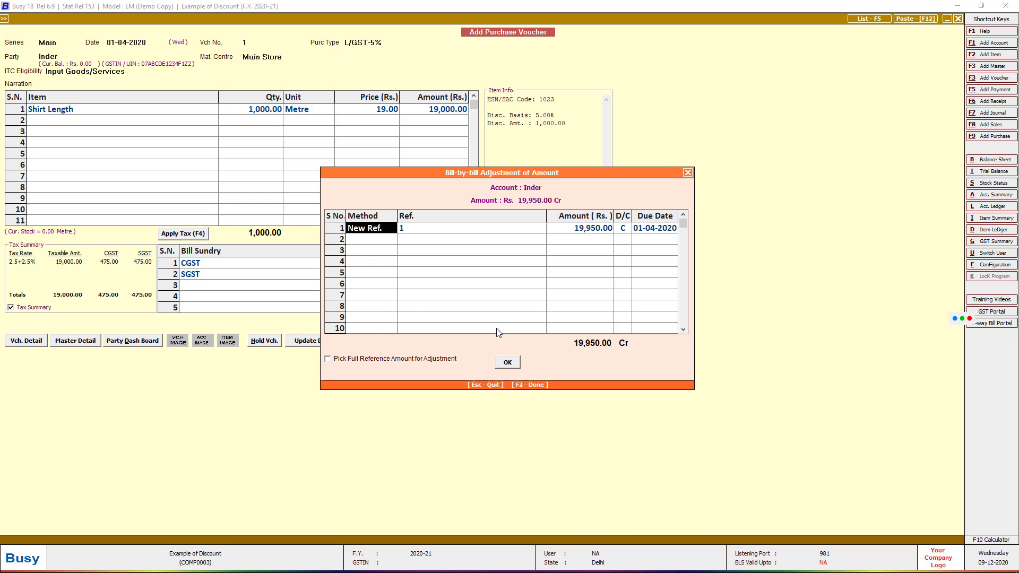
left_click(505, 359)
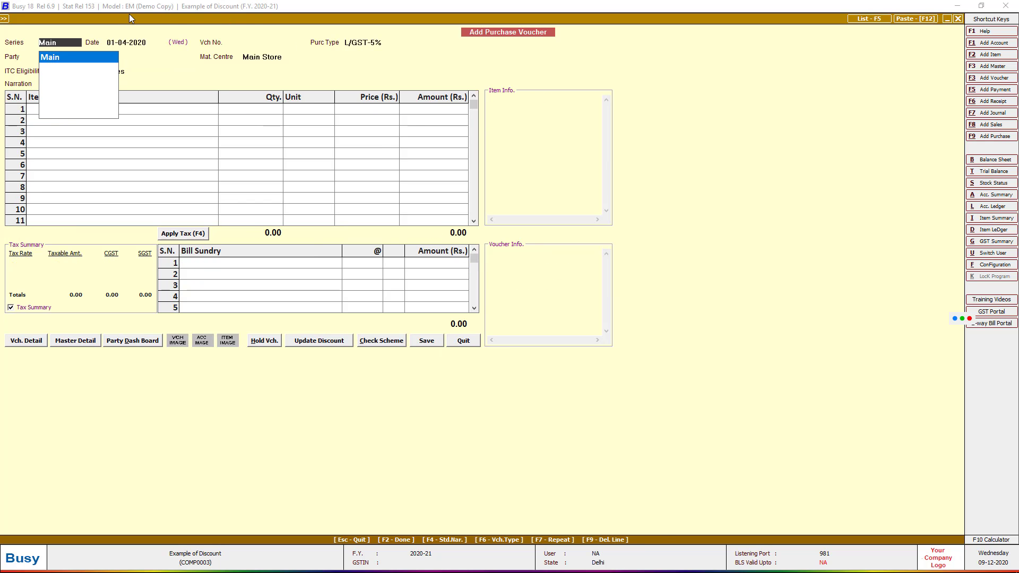
- Close the purchase voucher entry and start adding a new sales voucher
key("Escape")
key("Escape")
left_click(128, 30)
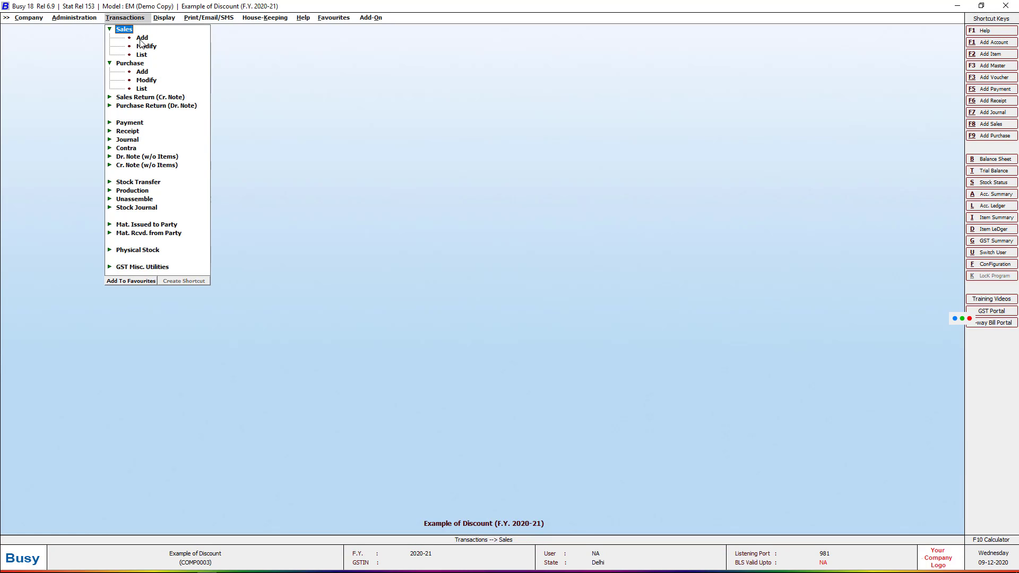
left_click(144, 40)
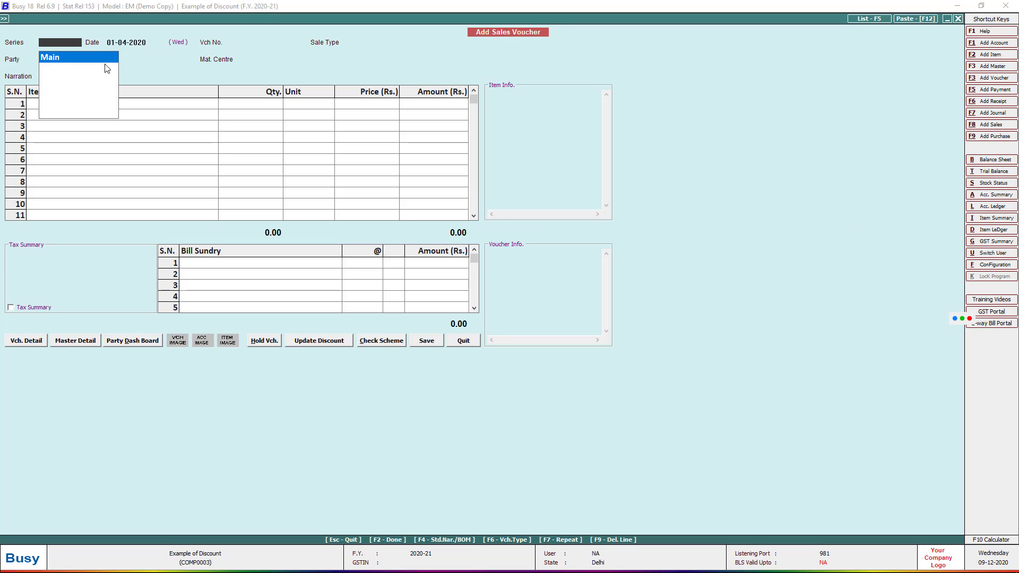
- Set the sales voucher's series to Main, keep the default date and choose sale type L/GST-5%
left_click(94, 57)
key("Return")
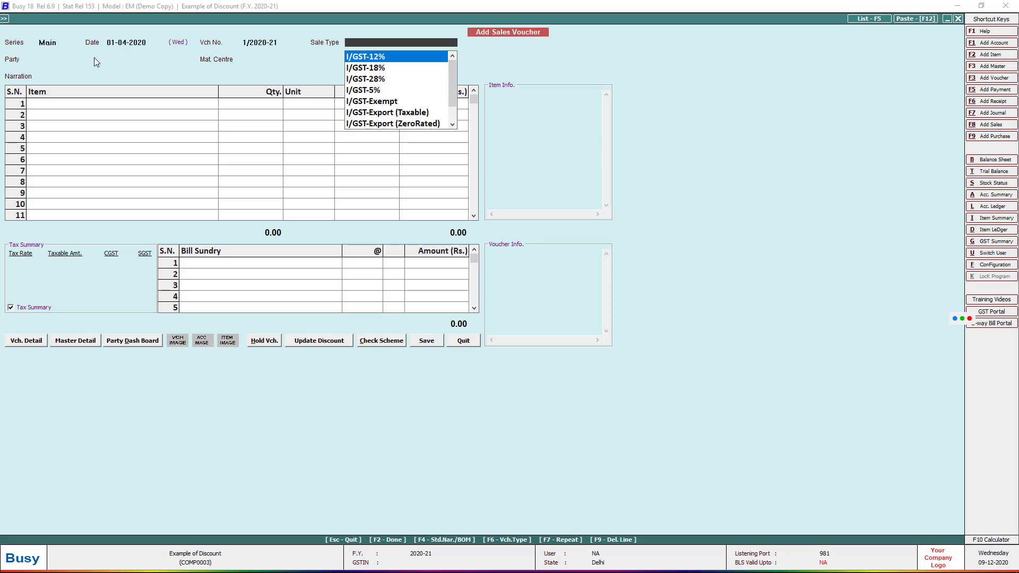
key("l")
key("Down")
key("Down")
key("Down")
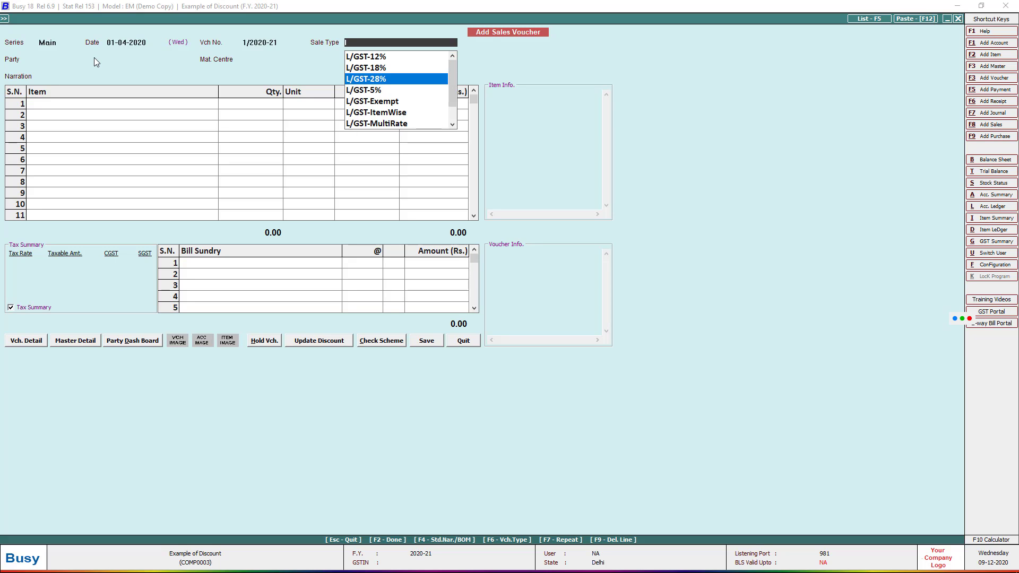
key("Return")
- Create a new party account from the sales voucher with the customer's name, under the group Bank Accounts
key("alt+c")
type("A")
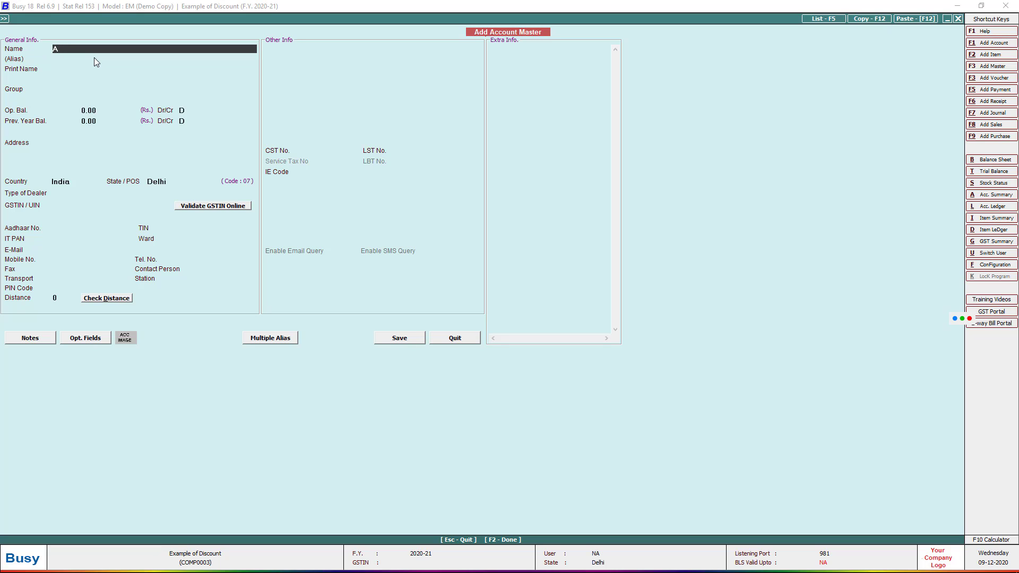
type("man")
key("Return")
key("Return")
key("Return")
key("Return")
key("Return")
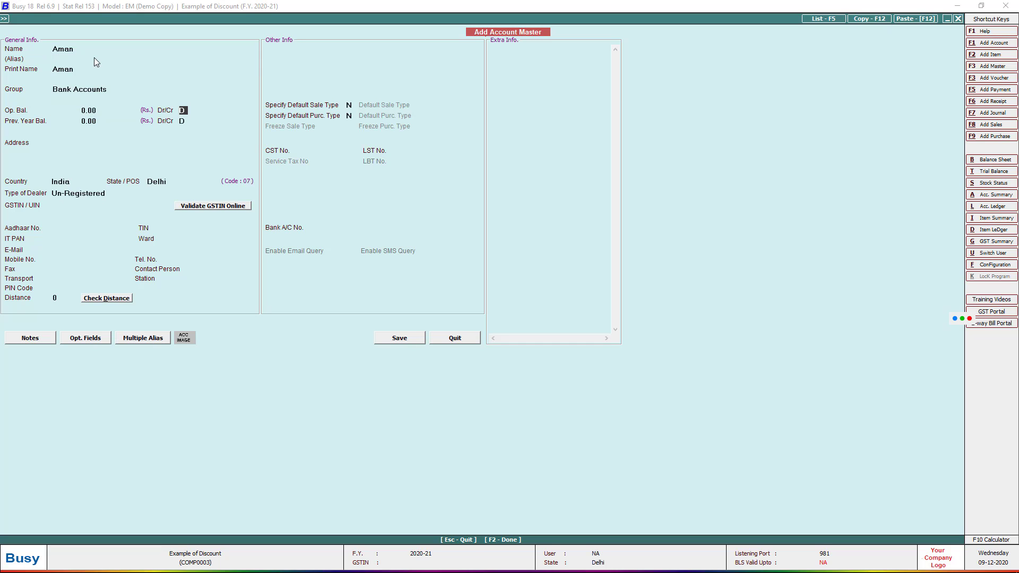
- Keep the default balances, address details and Un-Registered dealer type, leave the GSTIN blank and save the customer account
key("Return")
key("Return")
key("Return")
key("Return")
key("Return")
key("Return")
key("Return")
key("Return")
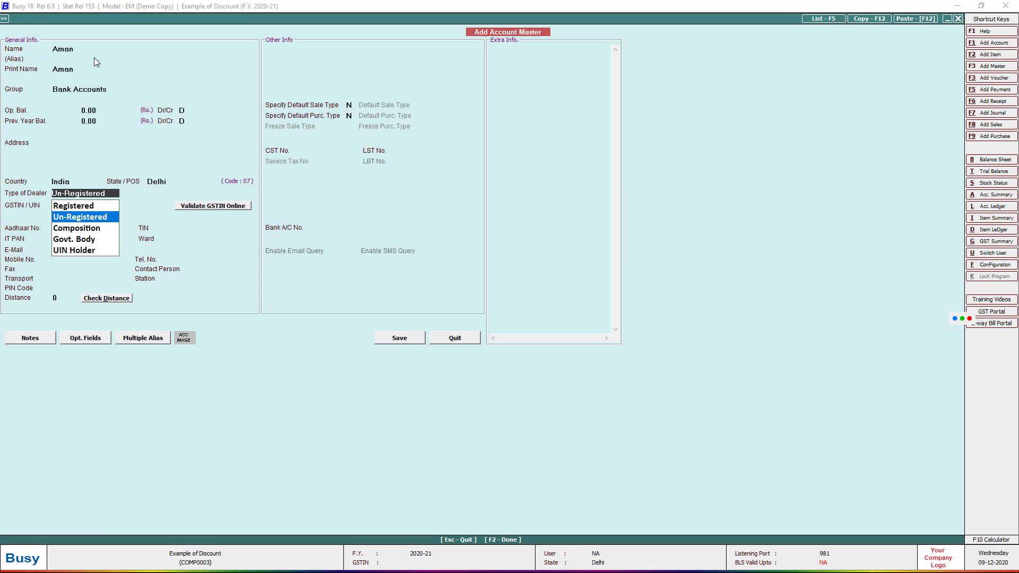
key("Return")
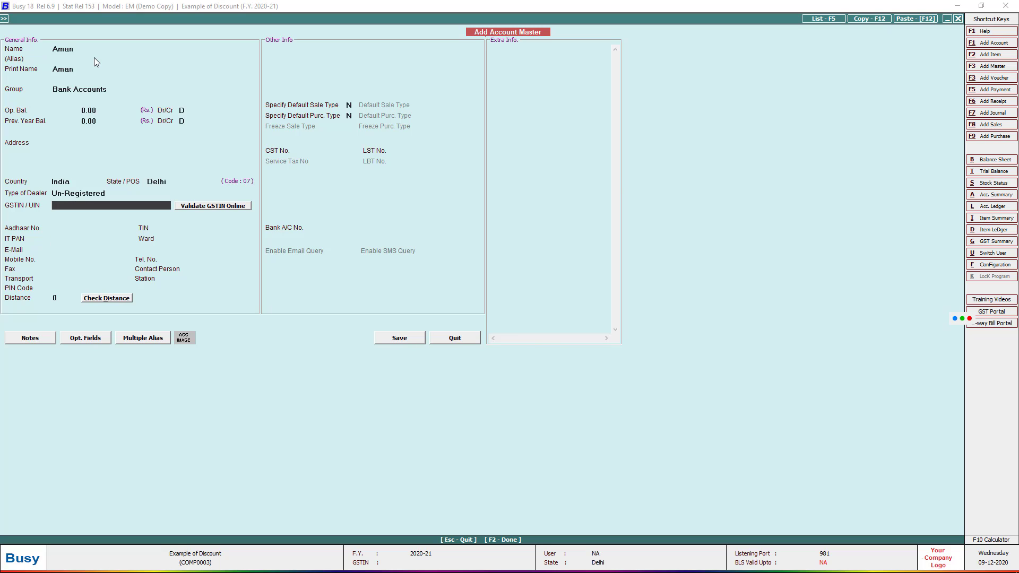
left_click(399, 338)
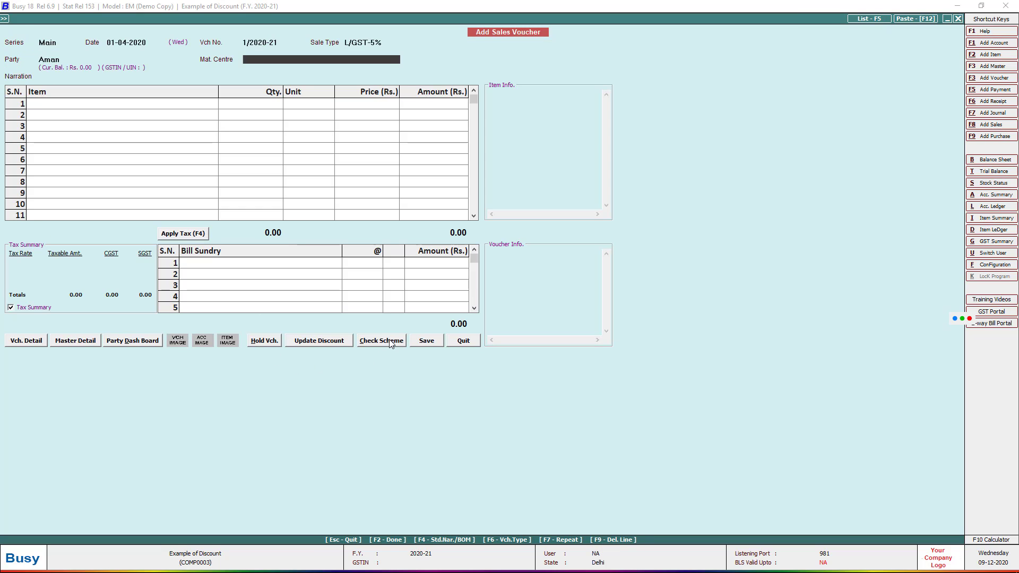
- Set the sales voucher's material centre to Main Store, leave the narration blank and choose Shirt Length as the first item
key("Return")
key("Return")
key("Return")
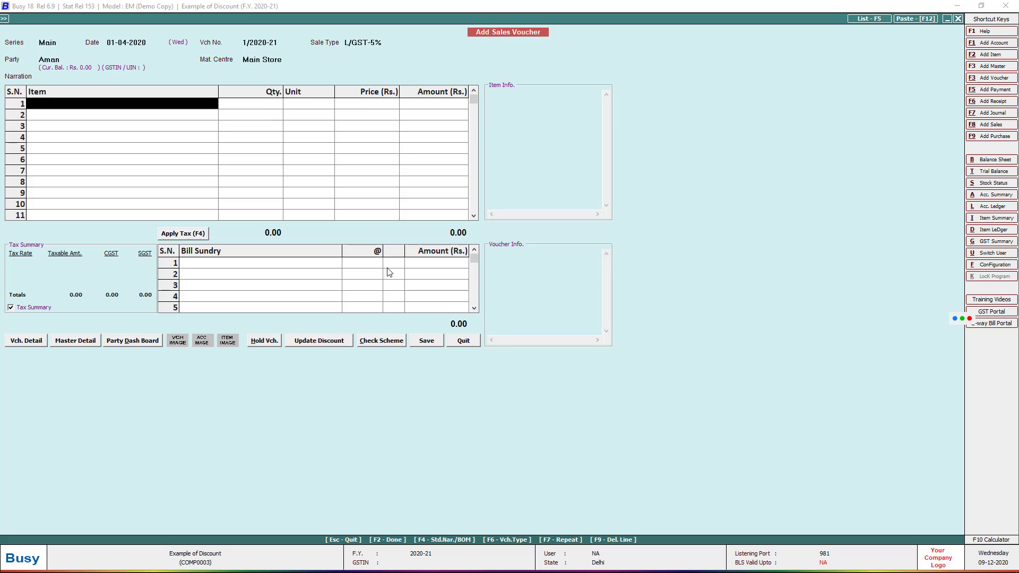
key("Return")
key("Return")
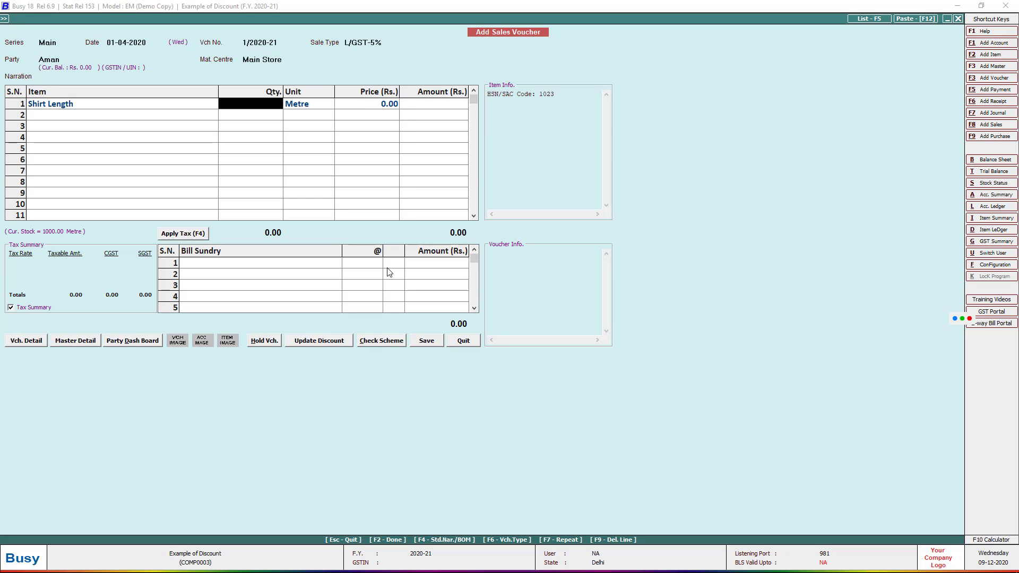
- Enter a quantity of 2 metres for Shirt Length at a price of 30 per metre, without a discount
type("2")
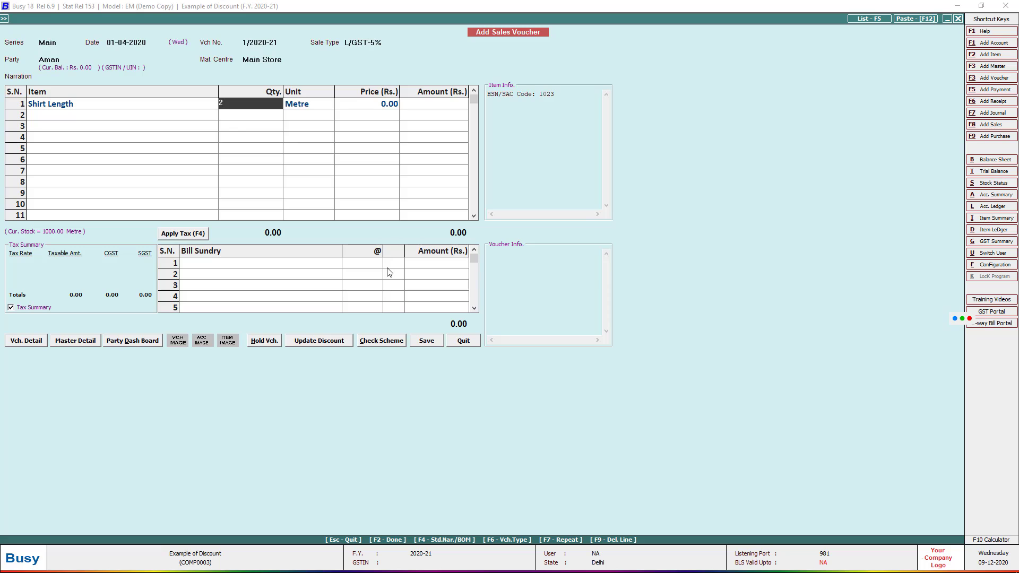
key("Return")
key("Return")
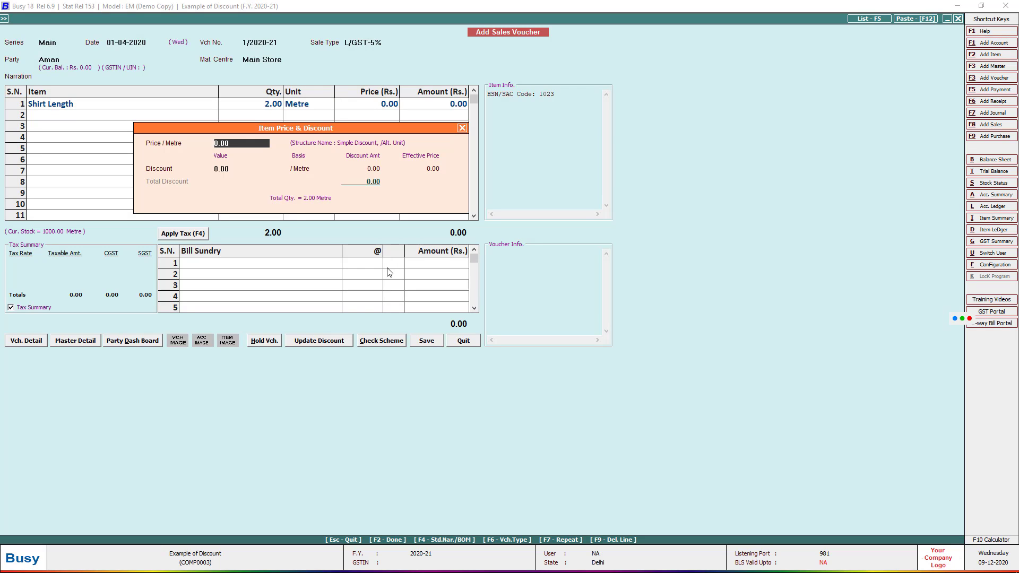
type("30")
key("Return")
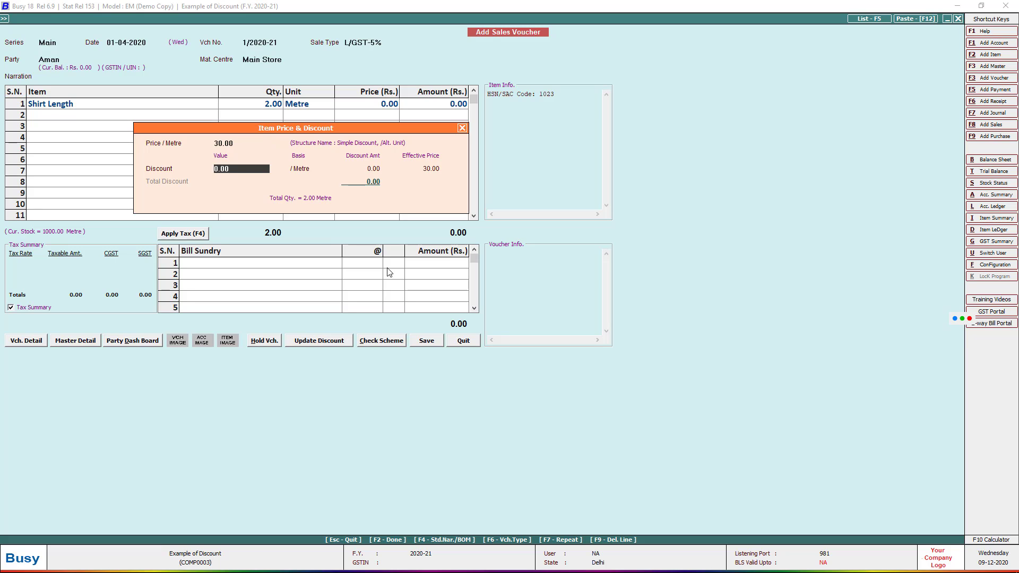
key("Return")
key("Return")
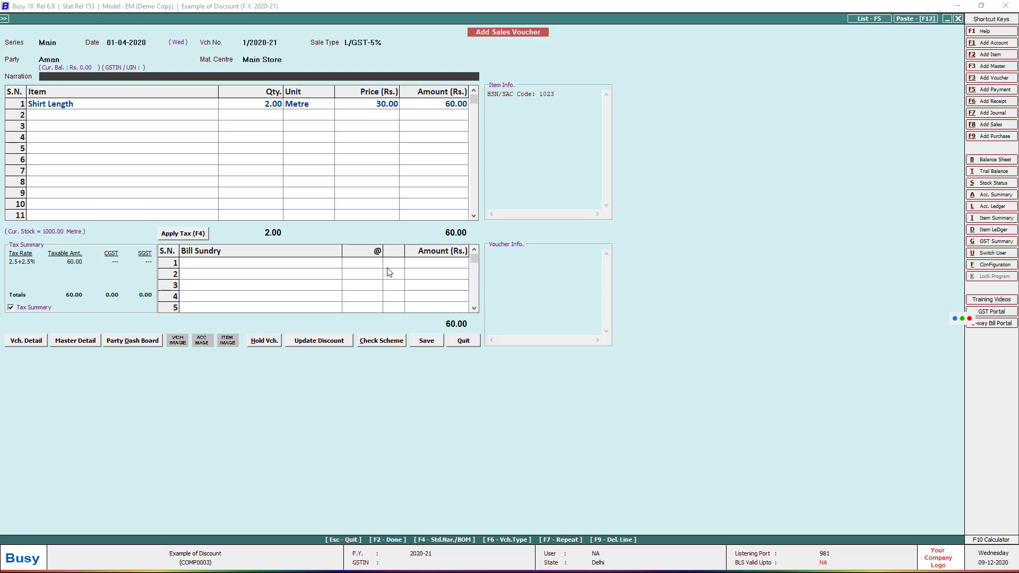
- Reopen the price and discount details of the Shirt Length line and set the discount to 3 per metre
left_click(277, 107)
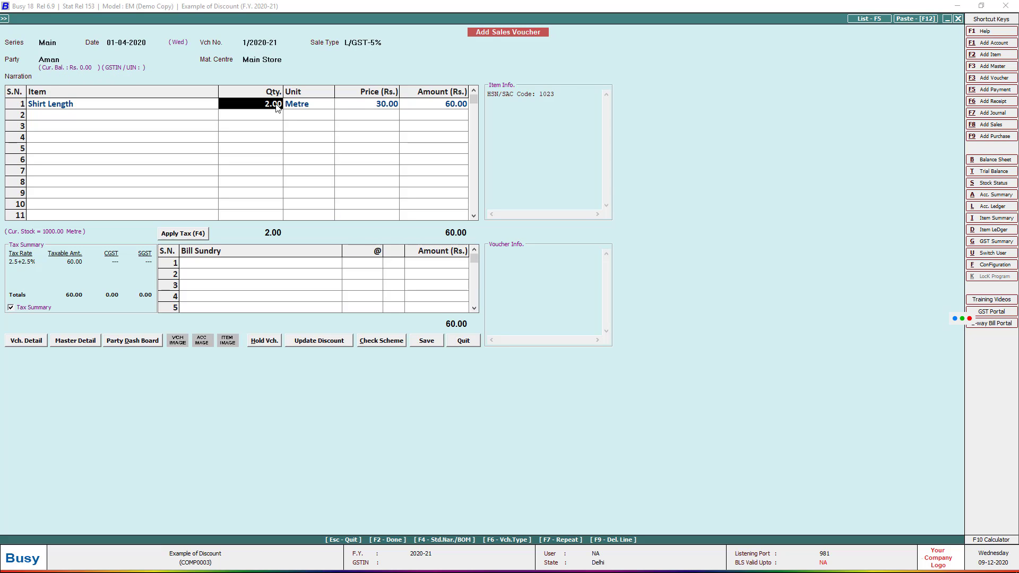
key("Return")
key("Return")
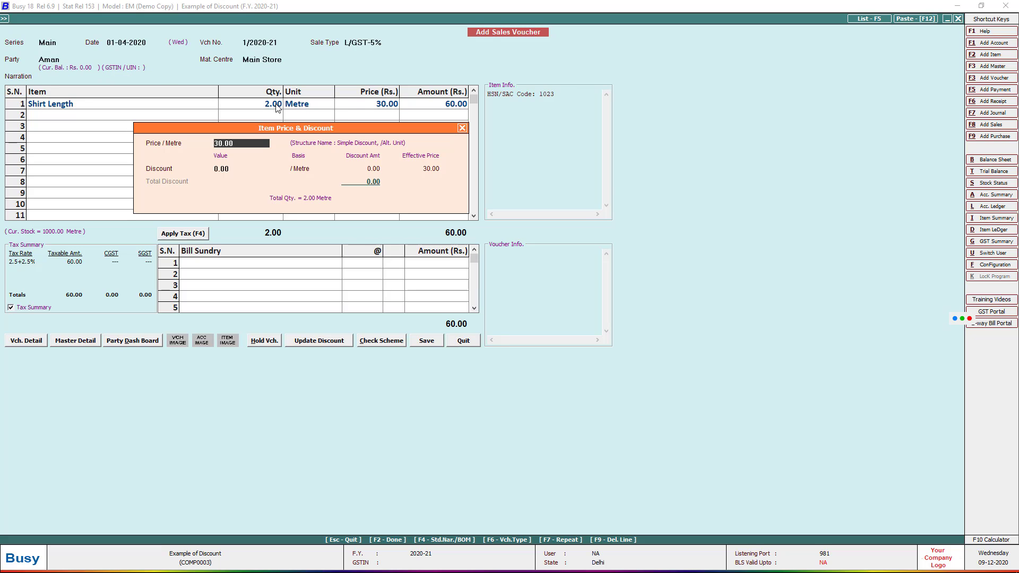
key("Return")
type("3")
key("Return")
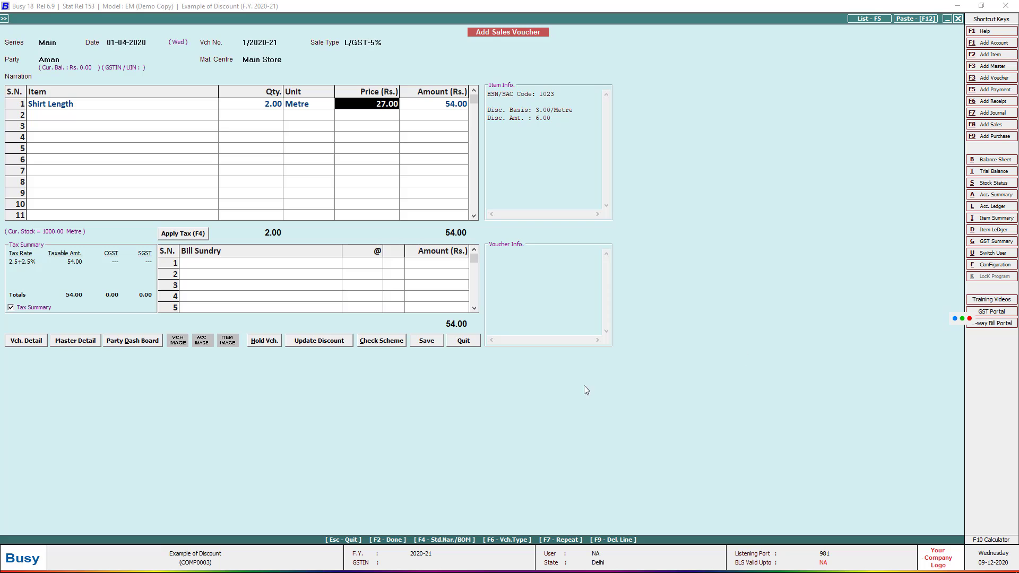
- Try to save the sales voucher
left_click(430, 343)
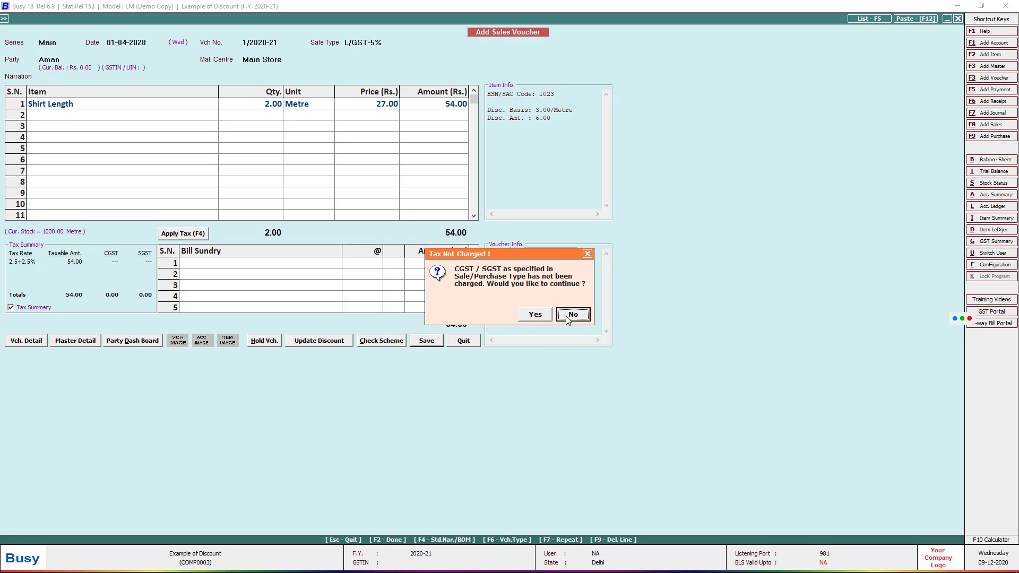